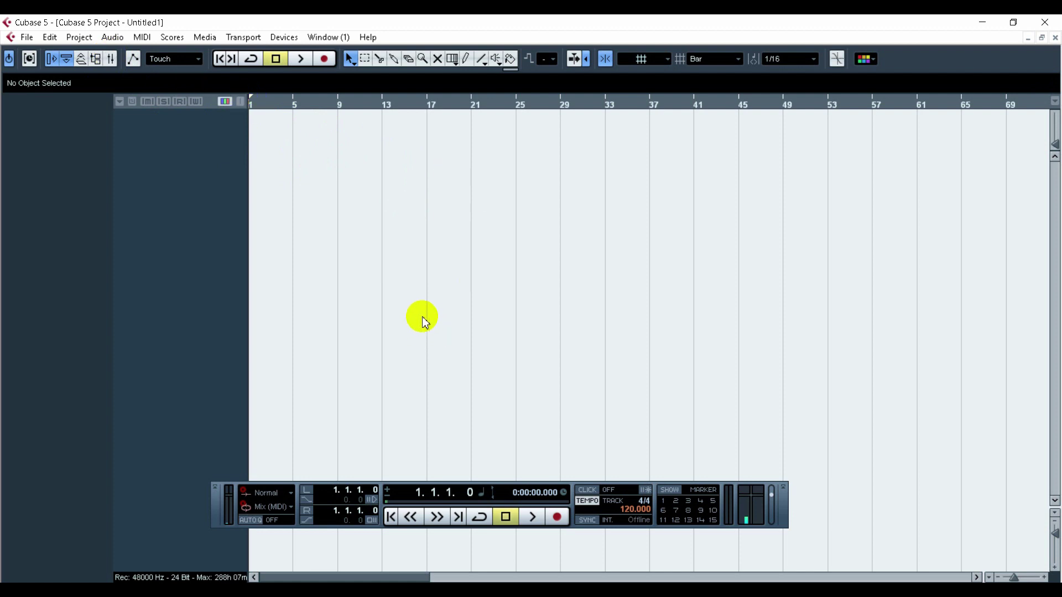
Step: Import "Jim Yosef - Let You Go [NCS Release]" from the Downloads folder into the project as a new media version at bar 1
left_click(357, 590)
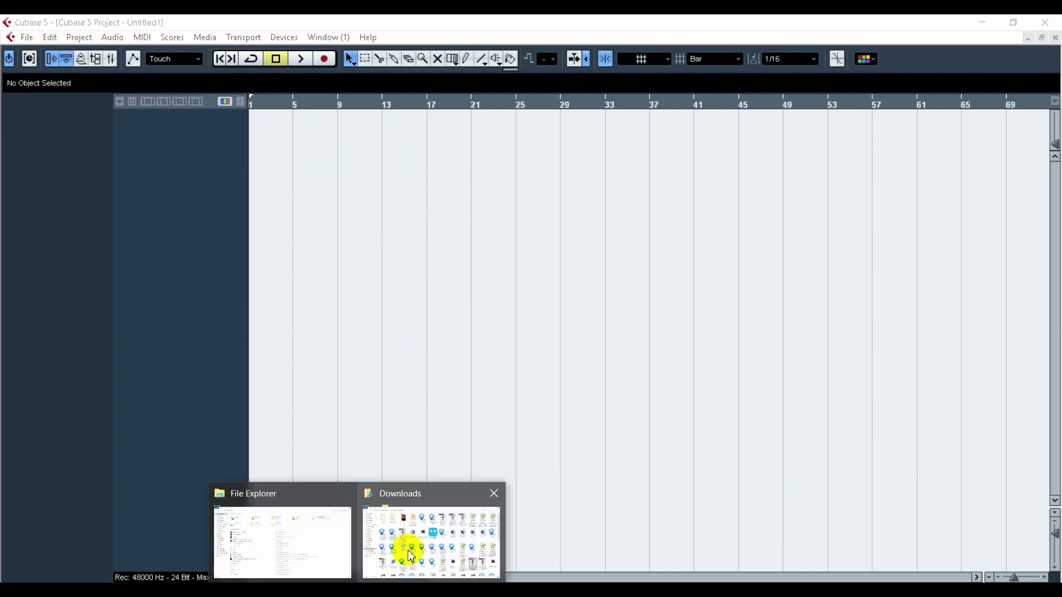
left_click(411, 557)
mouse_move(846, 478)
left_mouse_down()
mouse_move(807, 498)
mouse_move(535, 535)
mouse_move(489, 578)
mouse_move(334, 197)
mouse_move(289, 161)
left_mouse_up()
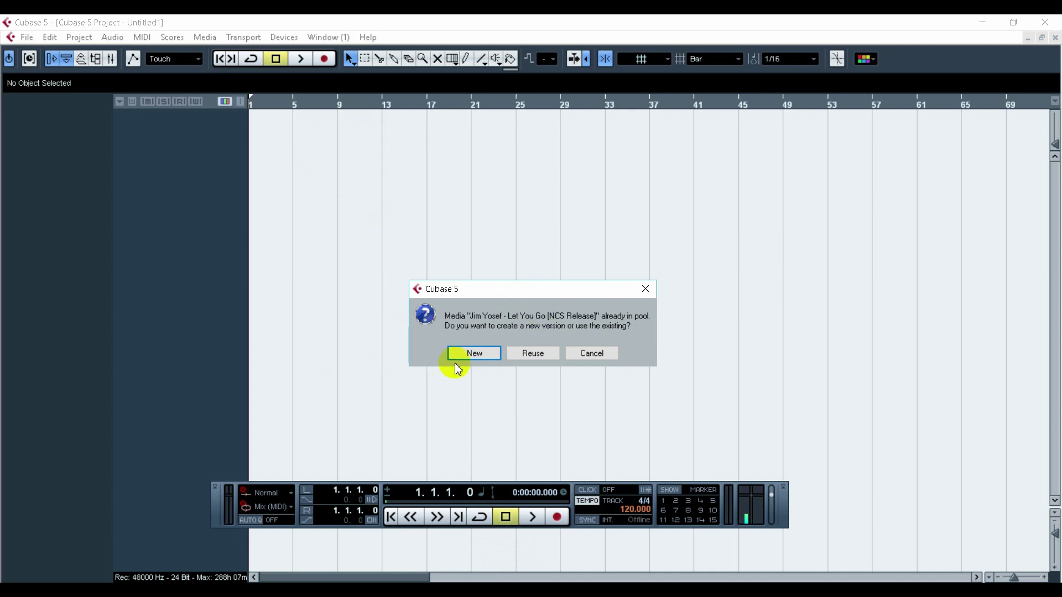
left_click(534, 365)
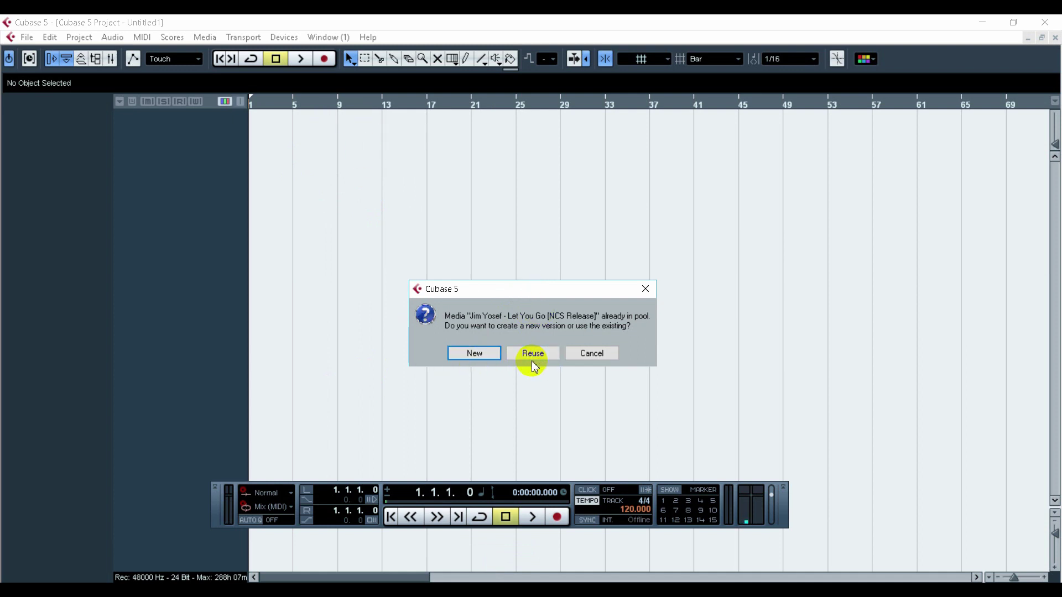
left_click(468, 356)
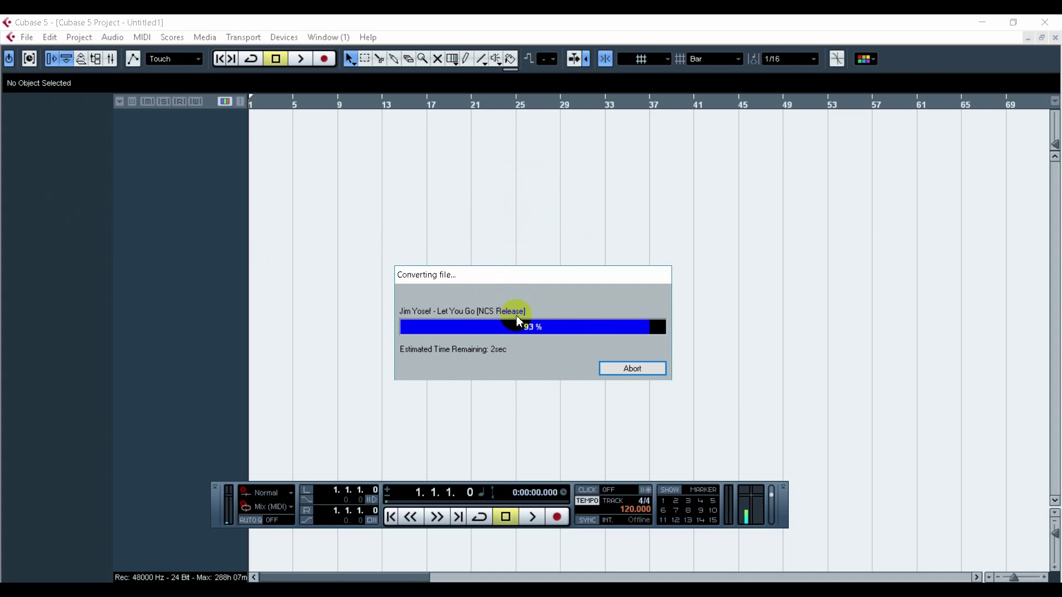
left_click_drag(457, 147, 410, 146)
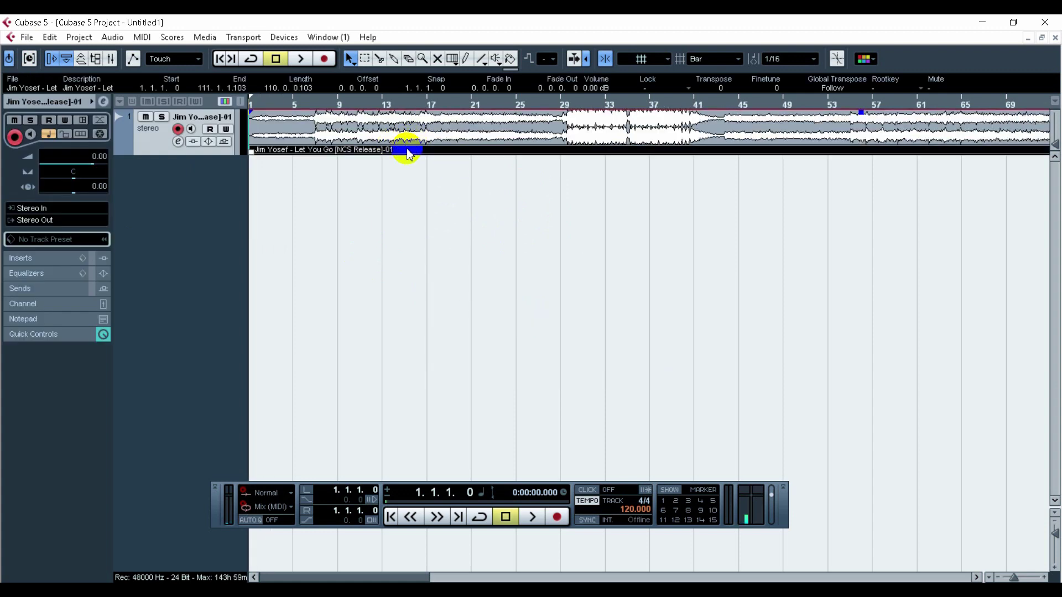
left_click(26, 37)
mouse_move(90, 267)
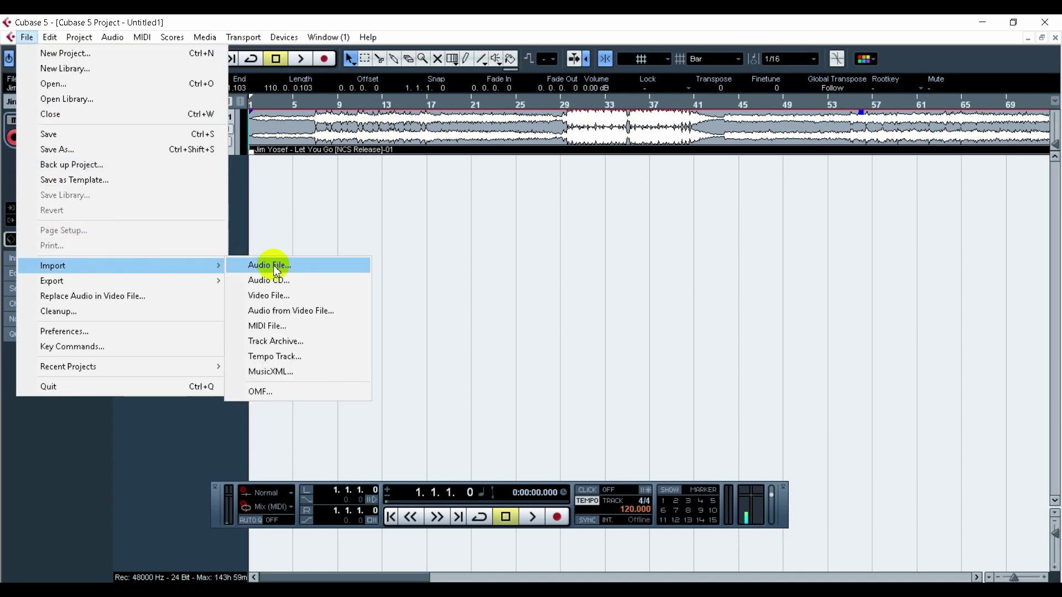
left_click(294, 269)
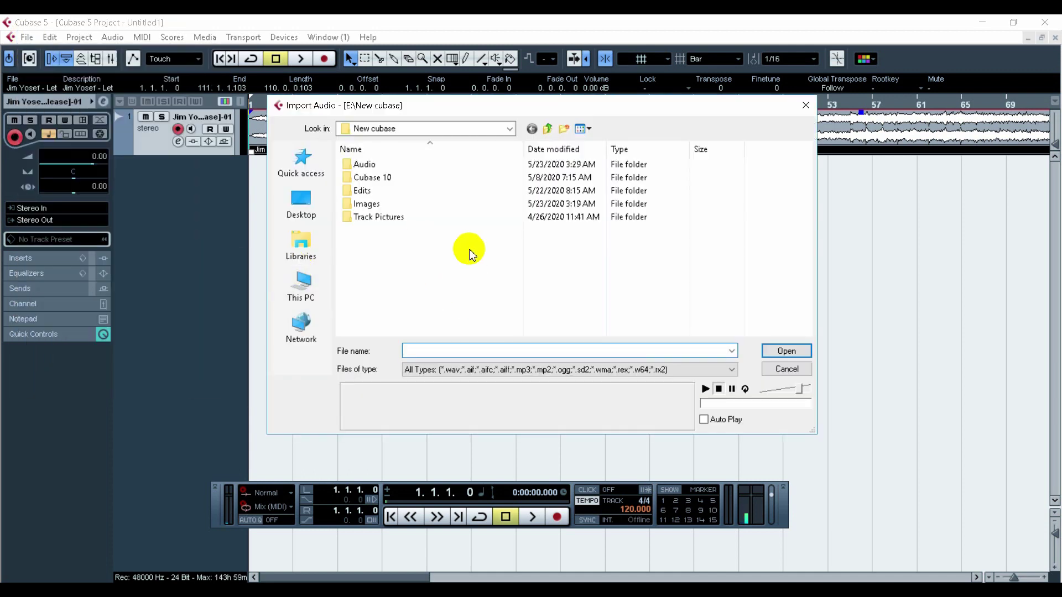
left_click(788, 376)
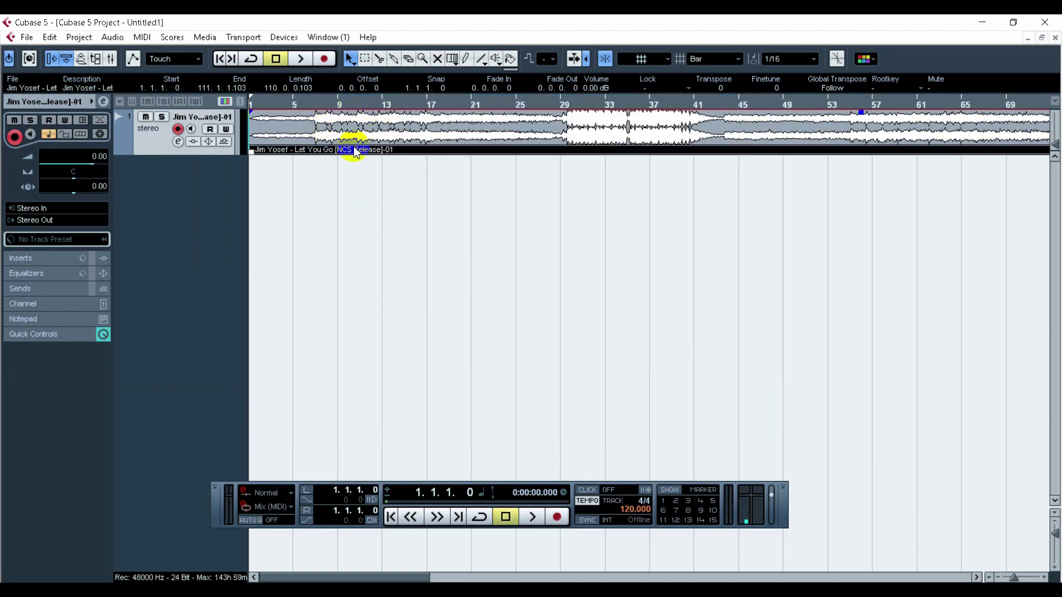
Step: Play the song from around bar 7 with the metronome click enabled to compare the beat, and stop playback
double_click(322, 105)
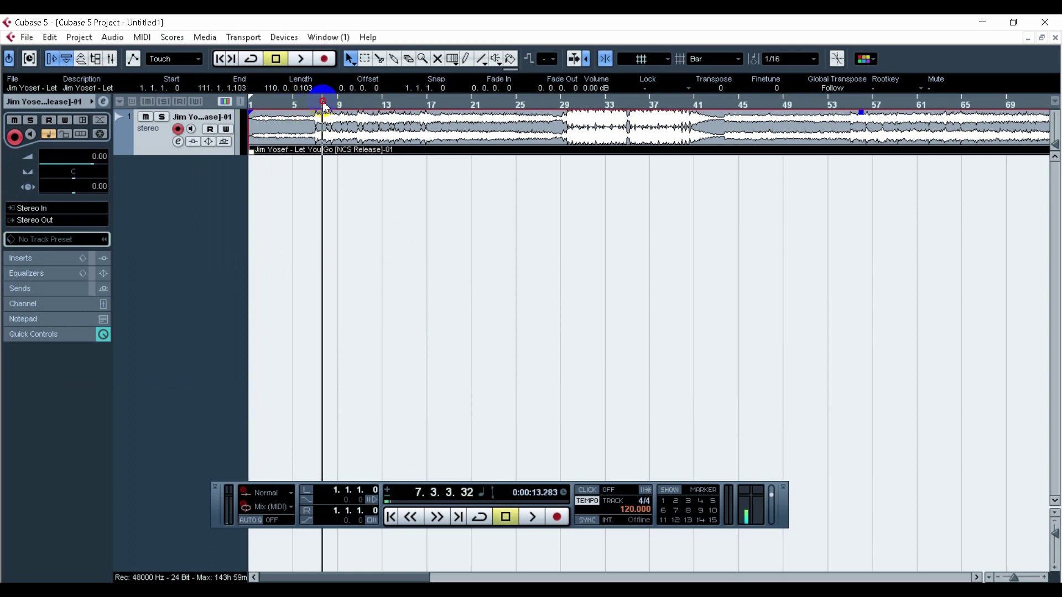
left_click(302, 58)
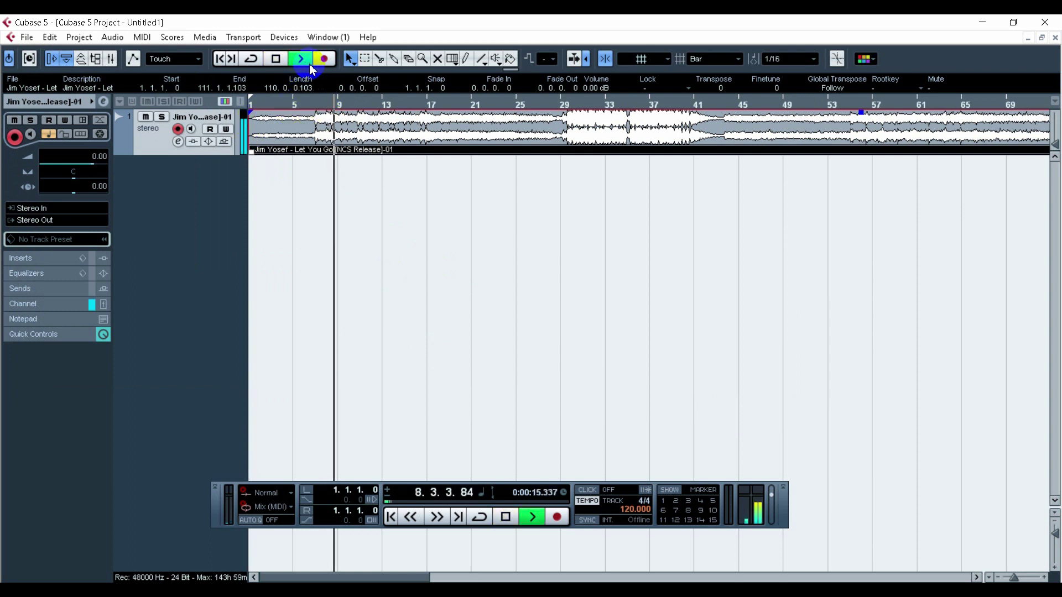
left_click(593, 490)
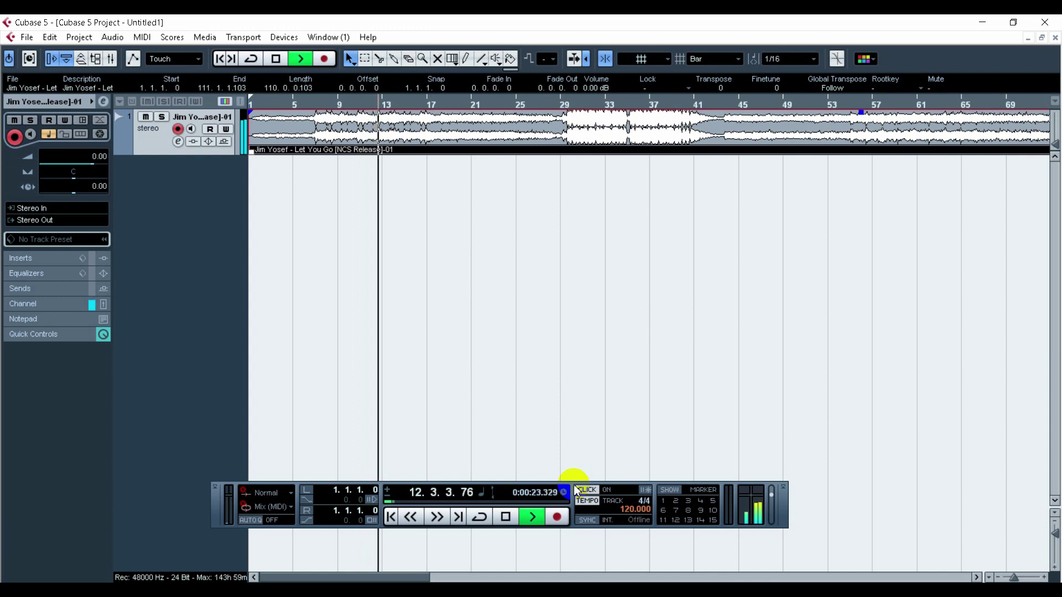
key("space")
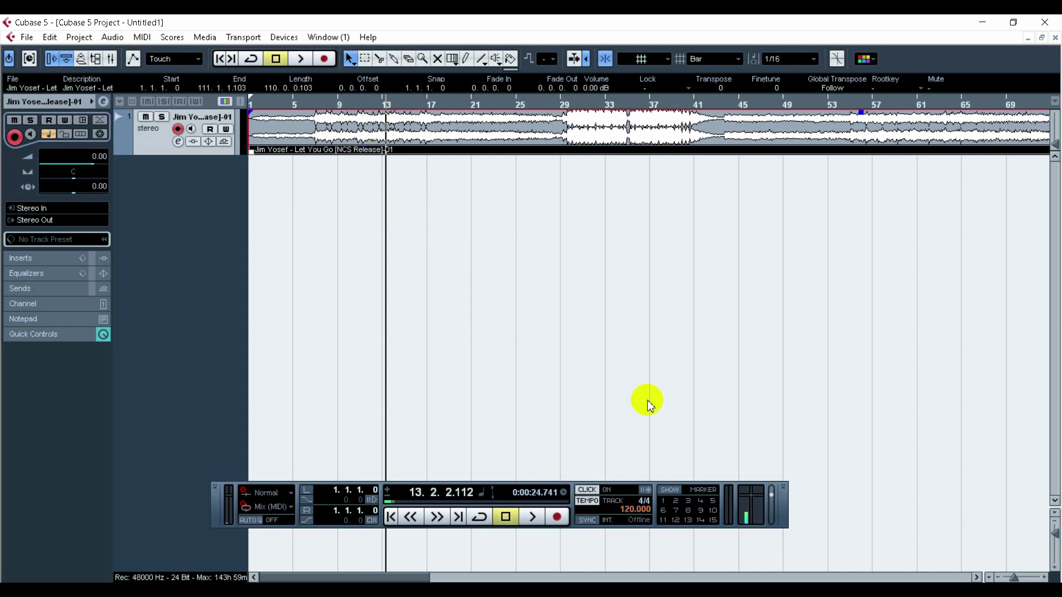
Step: Increase the audio track's height to enlarge the waveform and turn off the metronome click
left_click(596, 507)
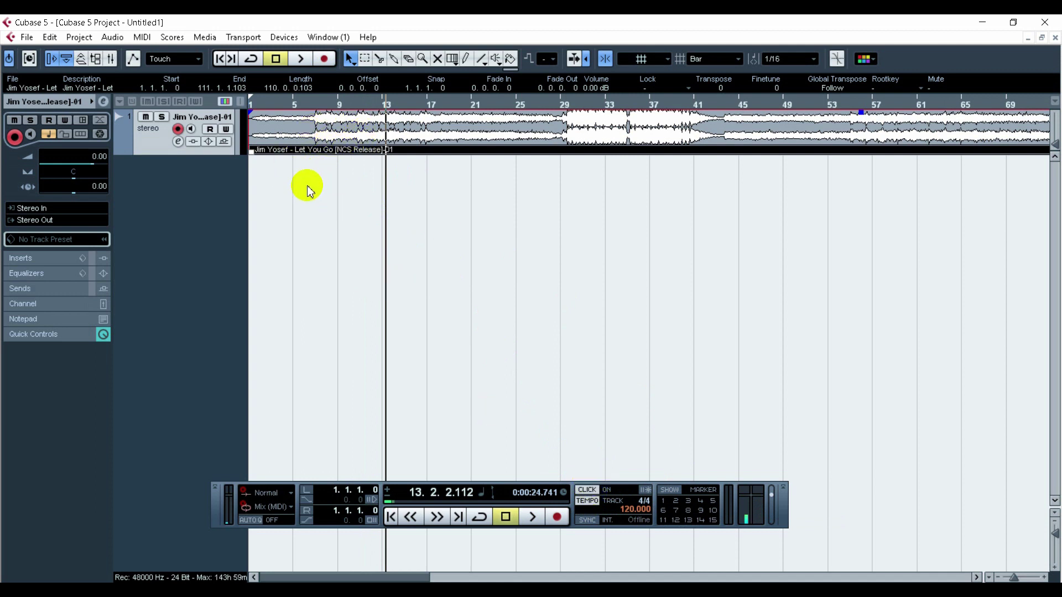
left_click_drag(173, 156, 159, 217)
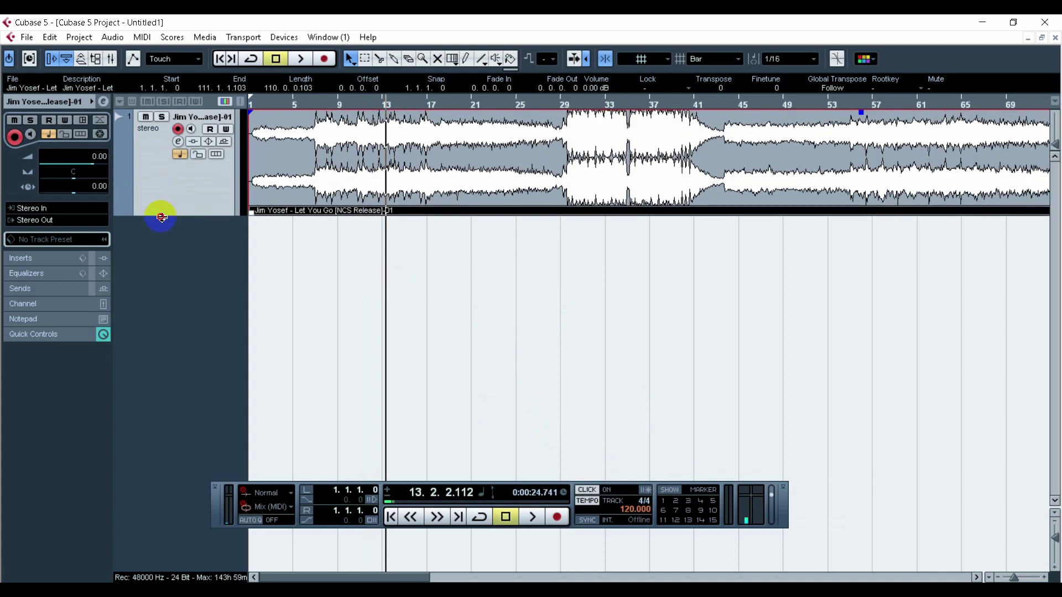
left_click(587, 491)
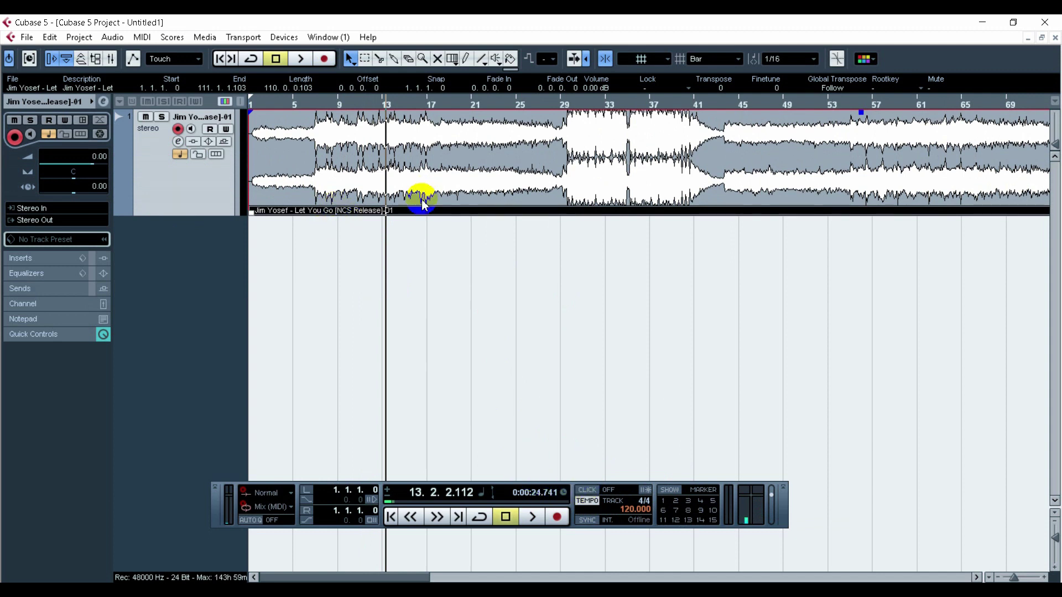
Step: Open the Beat Calculator, move it clear of the waveform and start playing the song
left_click(79, 38)
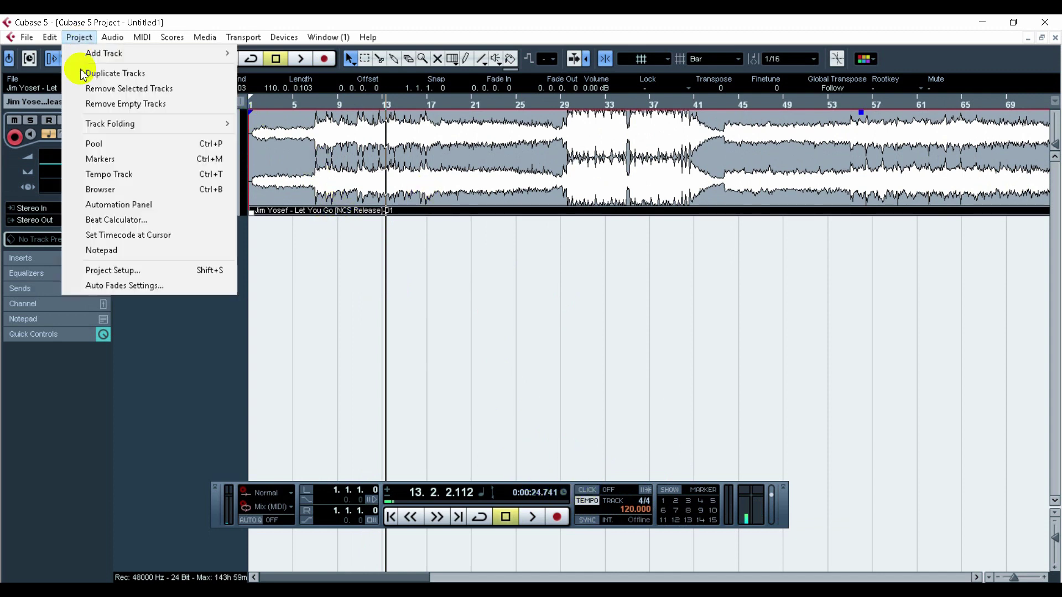
left_click(102, 221)
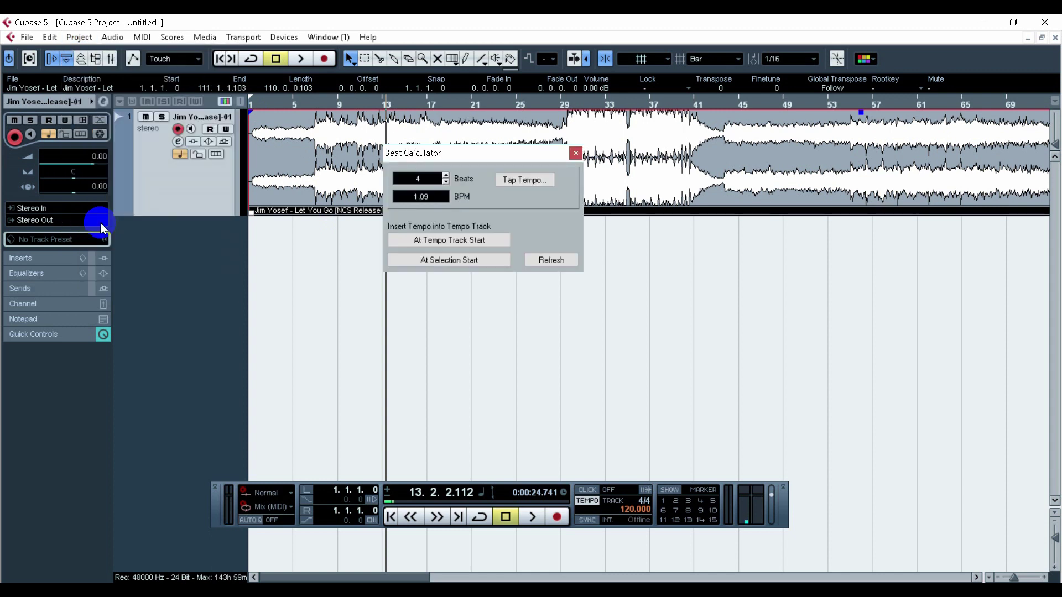
left_click_drag(528, 151, 560, 230)
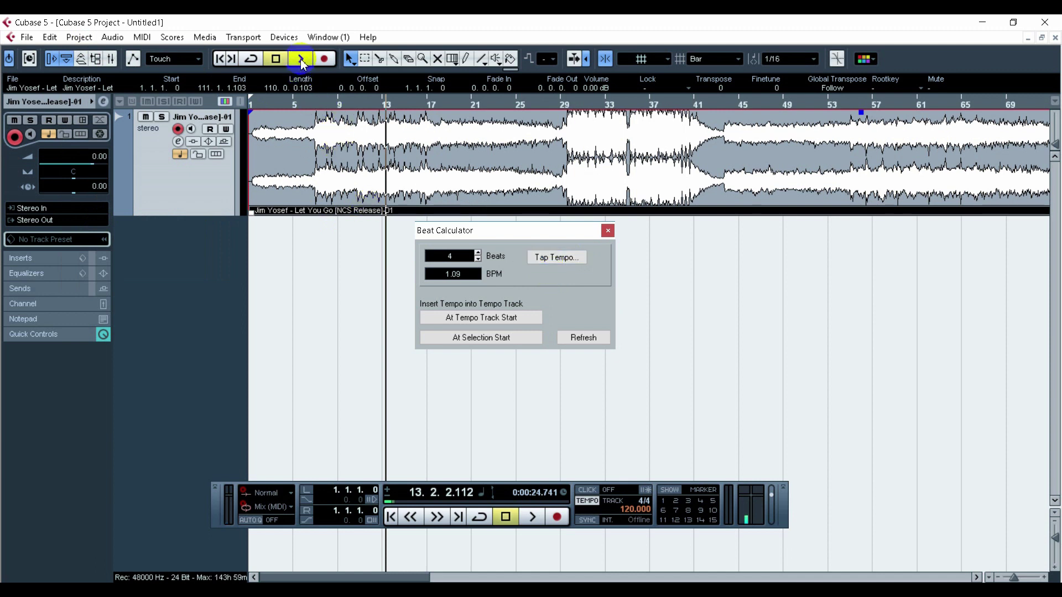
Step: Tap the tempo along with the playing song to get 85.4 BPM, accept it and stop playback
left_click(548, 261)
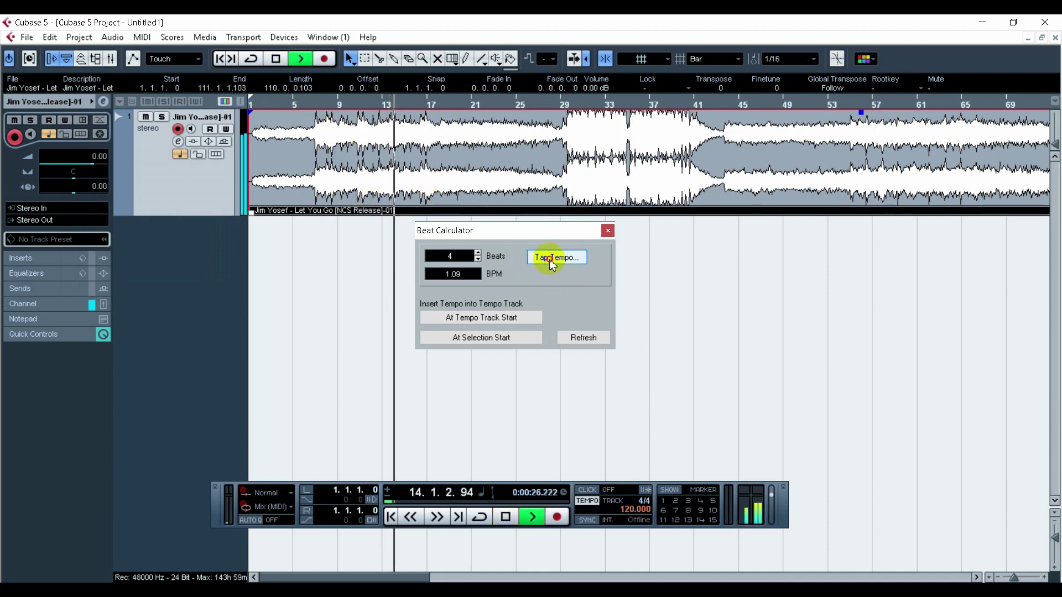
left_click(535, 344)
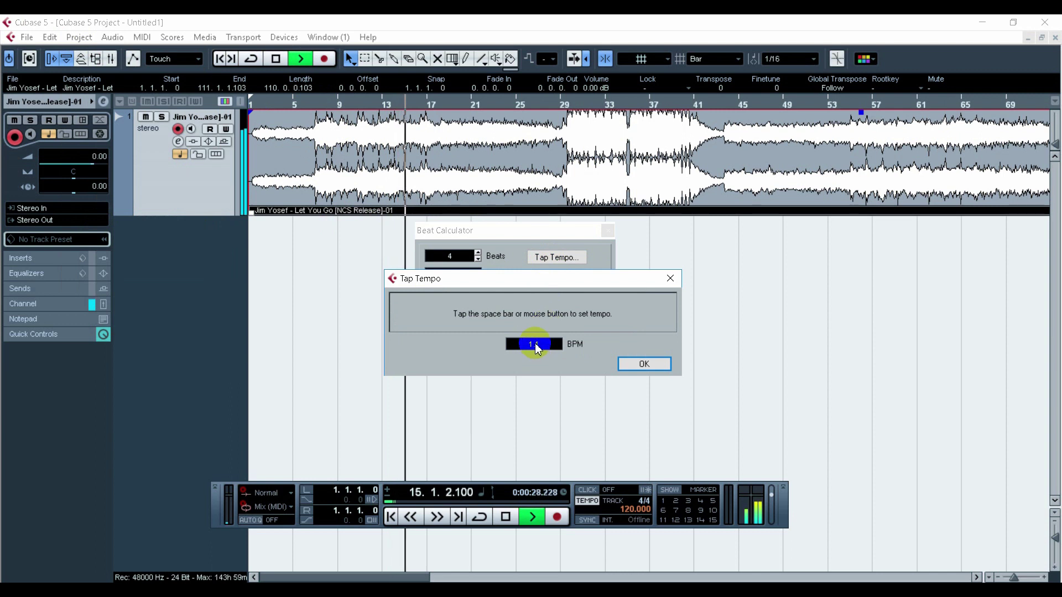
left_click(535, 343)
left_click(535, 343)
left_click(535, 343)
left_click(535, 343)
left_click(535, 343)
left_click(535, 343)
left_click(536, 343)
left_click(535, 343)
left_click(536, 343)
left_click(536, 343)
left_click(535, 342)
left_click(535, 343)
left_click(535, 343)
left_click(539, 347)
left_click(545, 351)
left_click(545, 351)
left_click(545, 351)
left_click(545, 351)
left_click(545, 351)
left_click(545, 351)
left_click(544, 351)
left_click(545, 351)
left_click(545, 351)
left_click(545, 351)
left_click(545, 351)
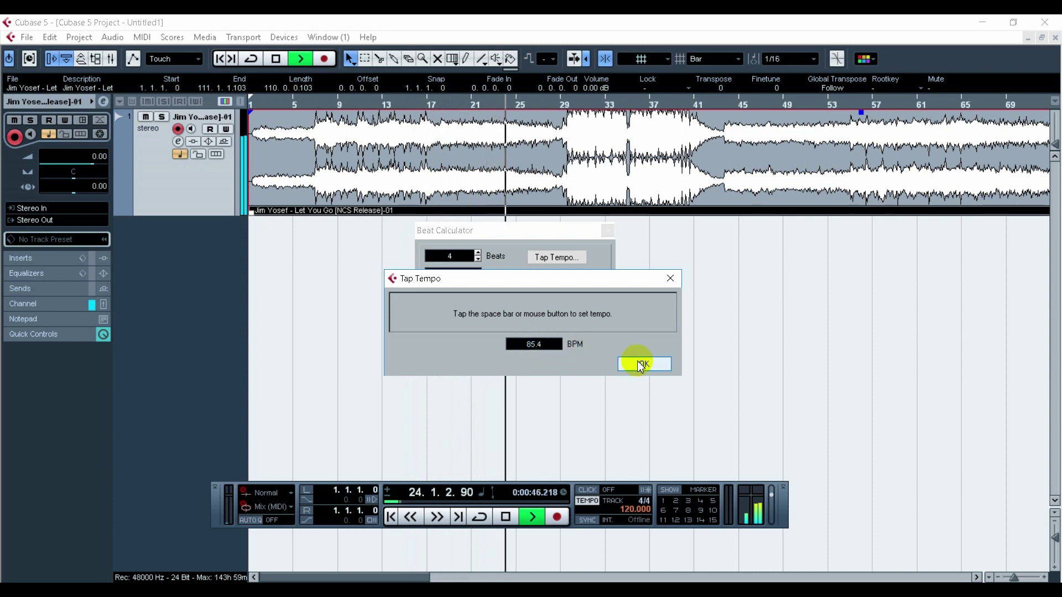
left_click(525, 346)
left_click(635, 365)
key("space")
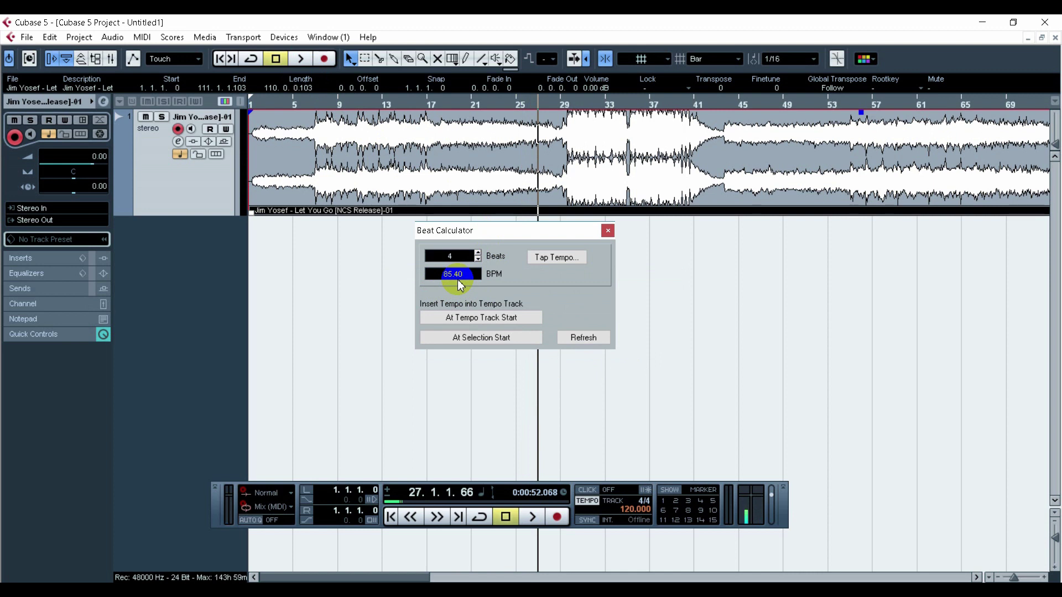
Step: Insert the 85.40 BPM tempo at the tempo track start and close the Beat Calculator
left_click(517, 270)
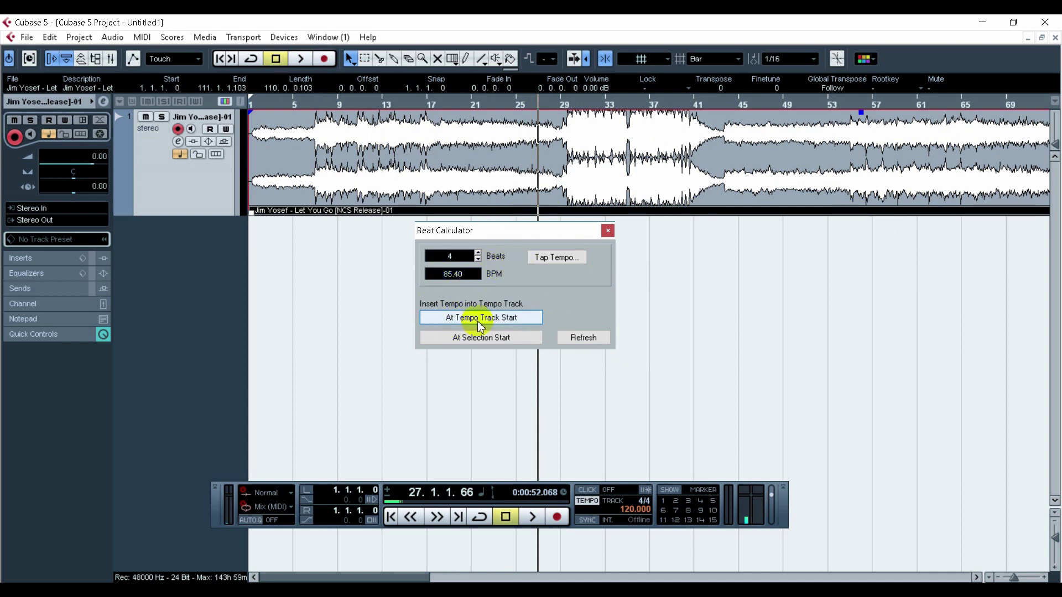
left_click(504, 319)
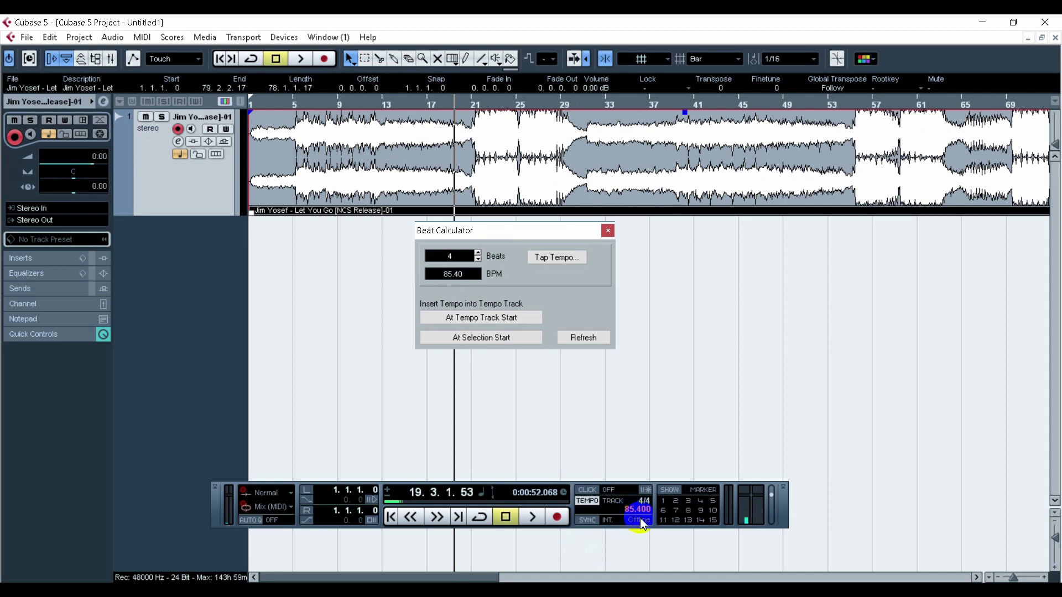
left_click(608, 232)
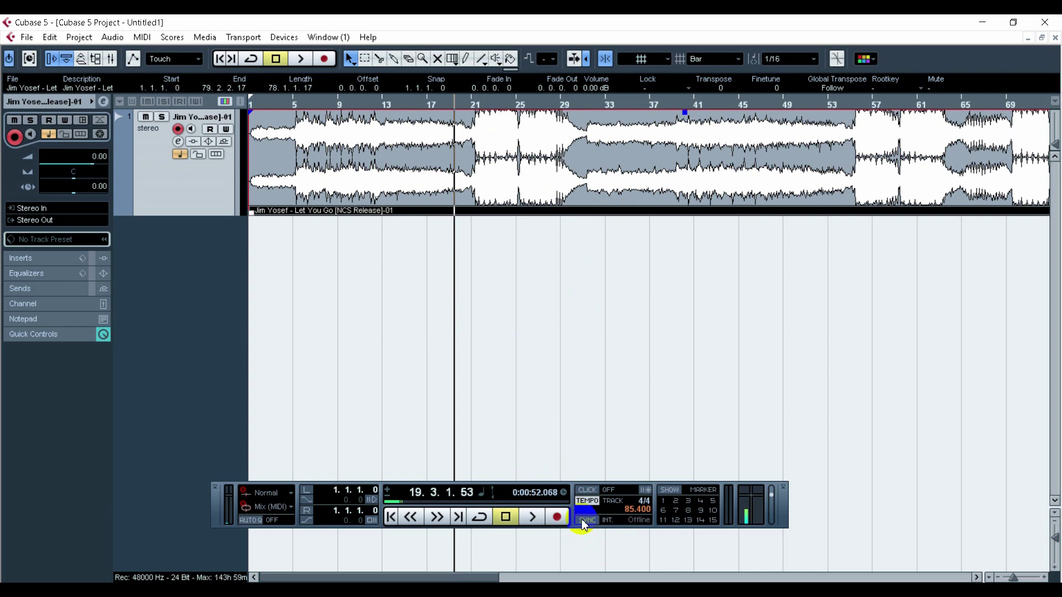
Step: Play the song from bar 5 with the metronome click on to check the beat alignment, and stop playback
left_click(220, 59)
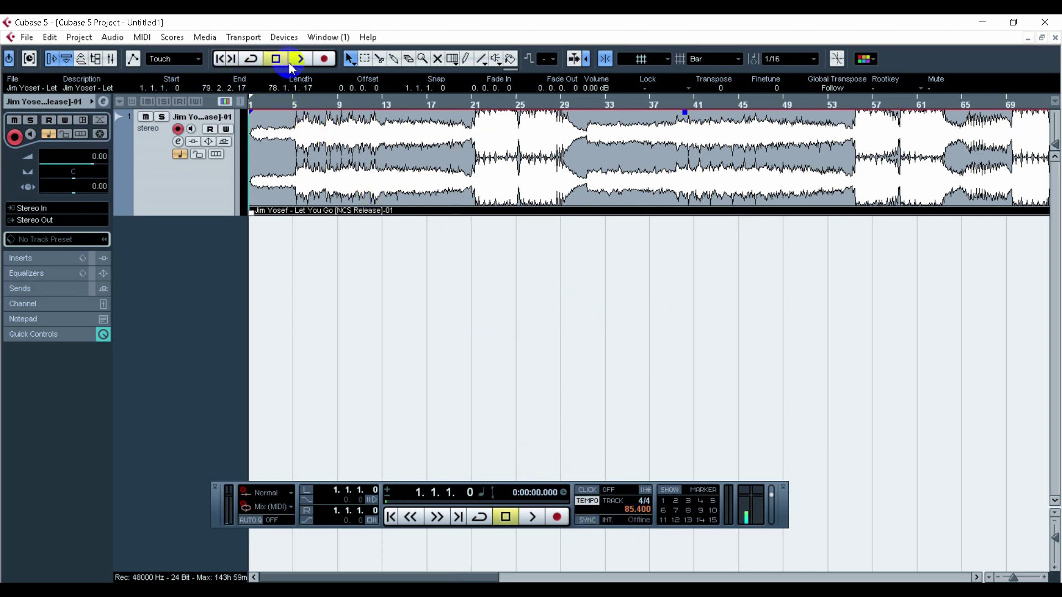
left_click(292, 104)
key("c")
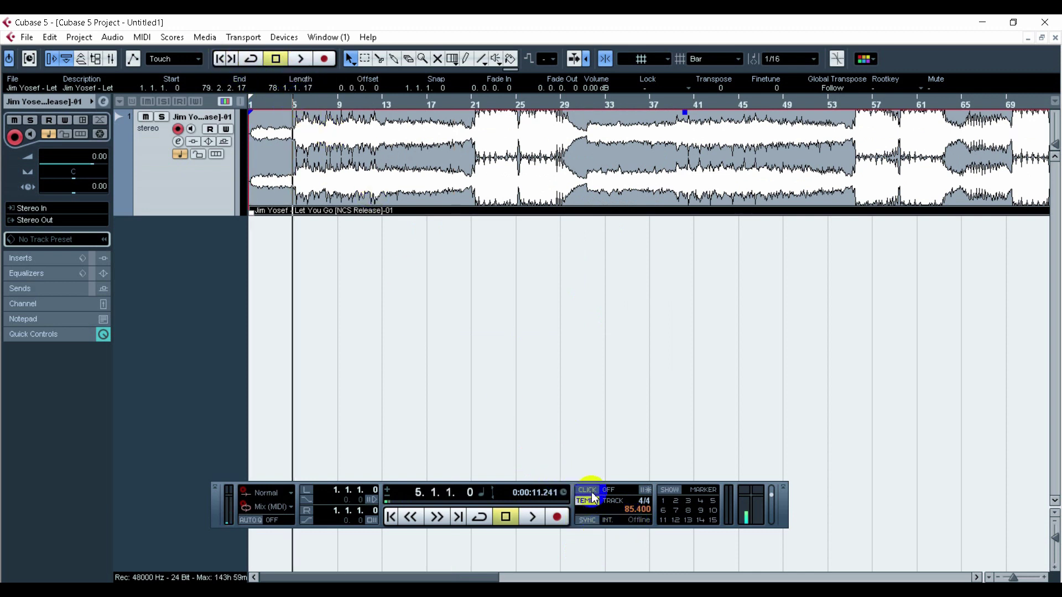
left_click(306, 58)
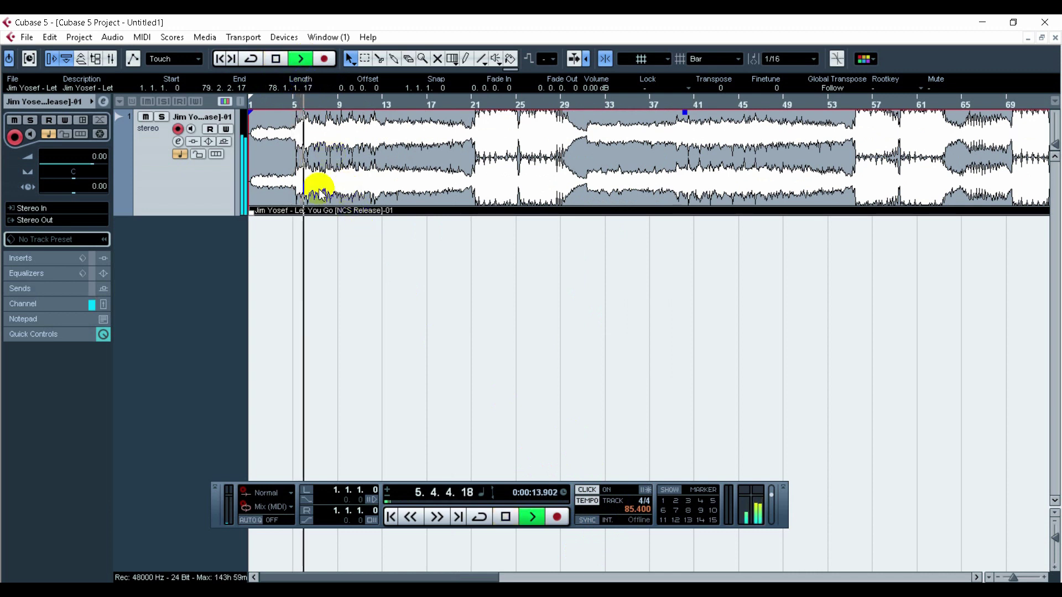
left_click(273, 59)
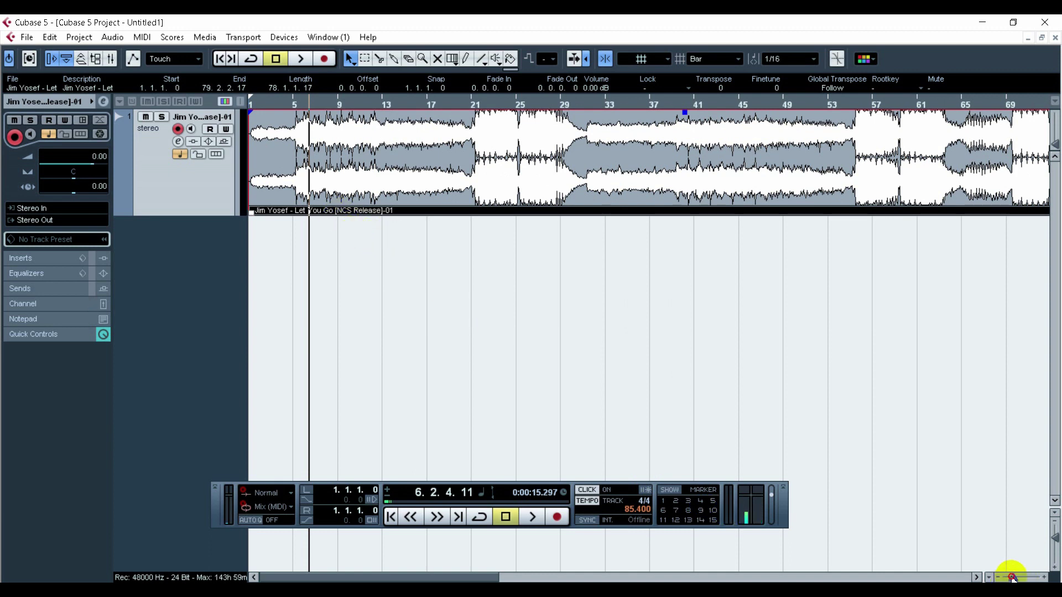
Step: Move the song's audio event so that it starts at bar 2
left_click_drag(1012, 577, 1013, 577)
left_click_drag(1015, 578, 1019, 575)
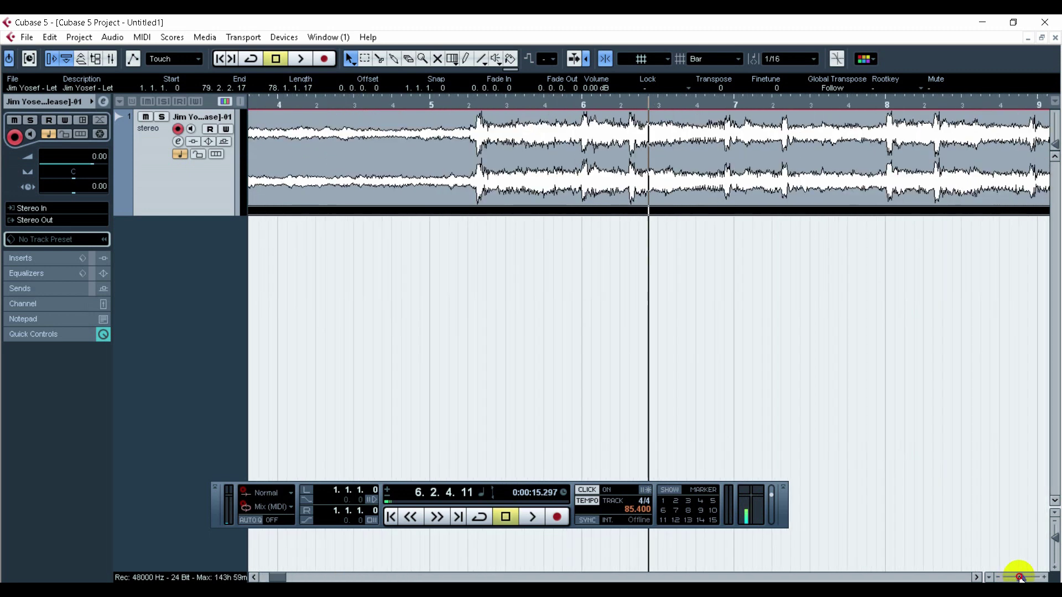
left_click_drag(279, 578, 246, 579)
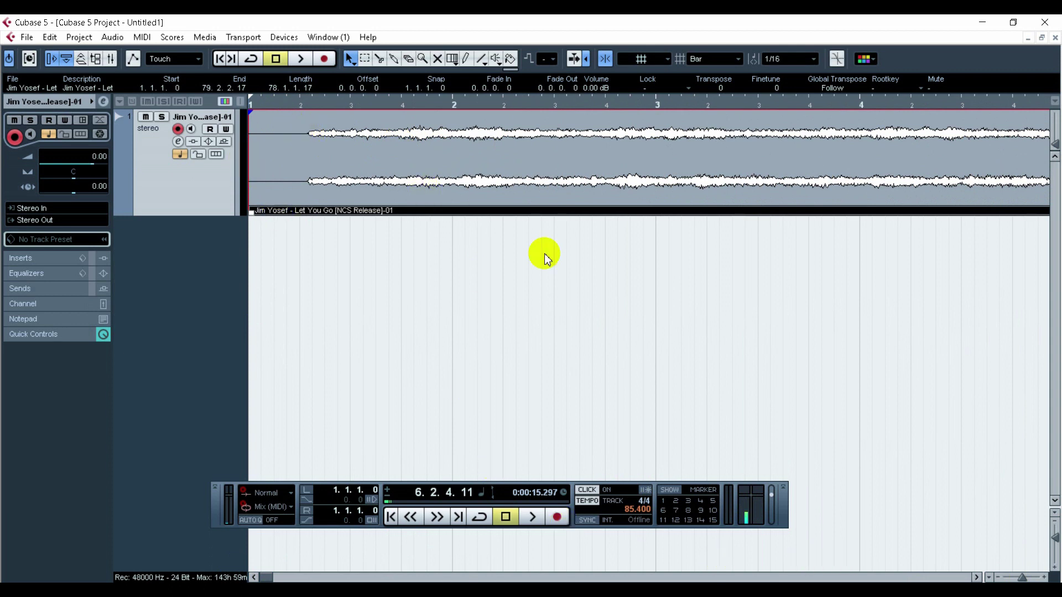
left_click_drag(403, 166, 531, 166)
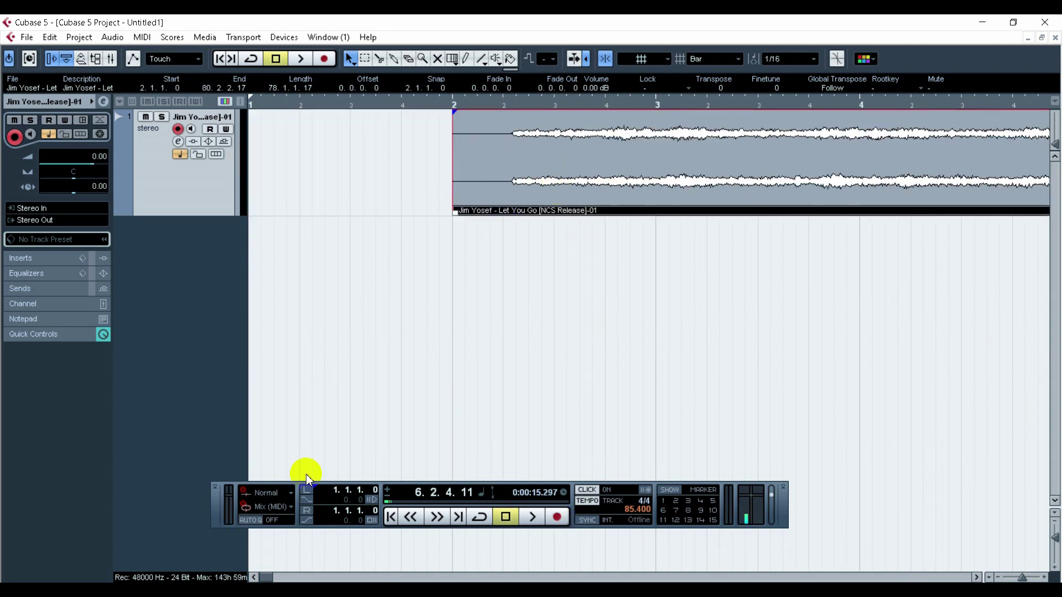
Step: Turn off the metronome click and grid snapping, and play the song from bar 6 to locate its first strong beat
left_click_drag(268, 579, 276, 578)
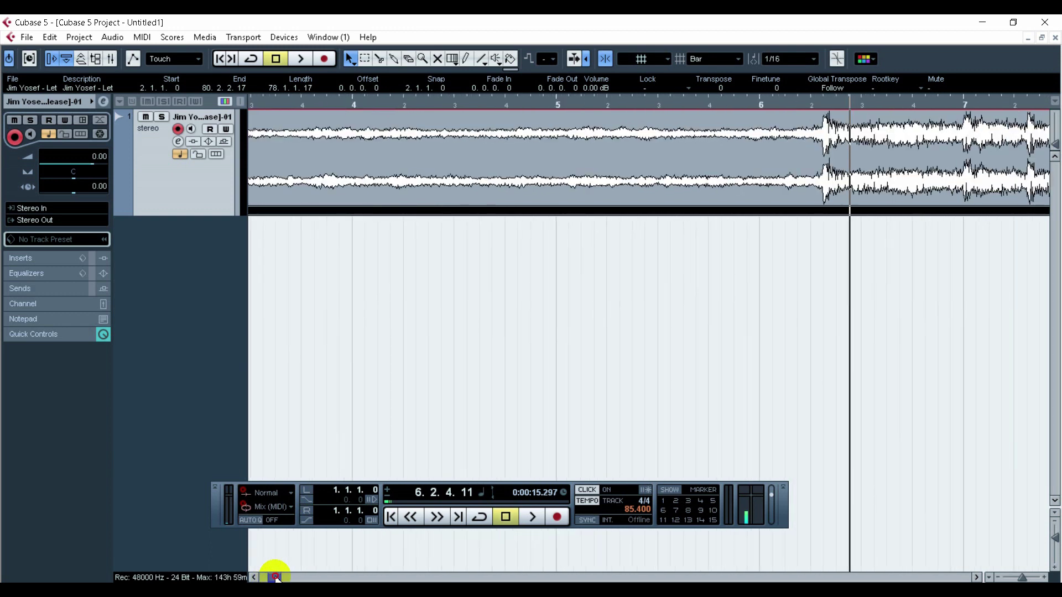
left_click(752, 107)
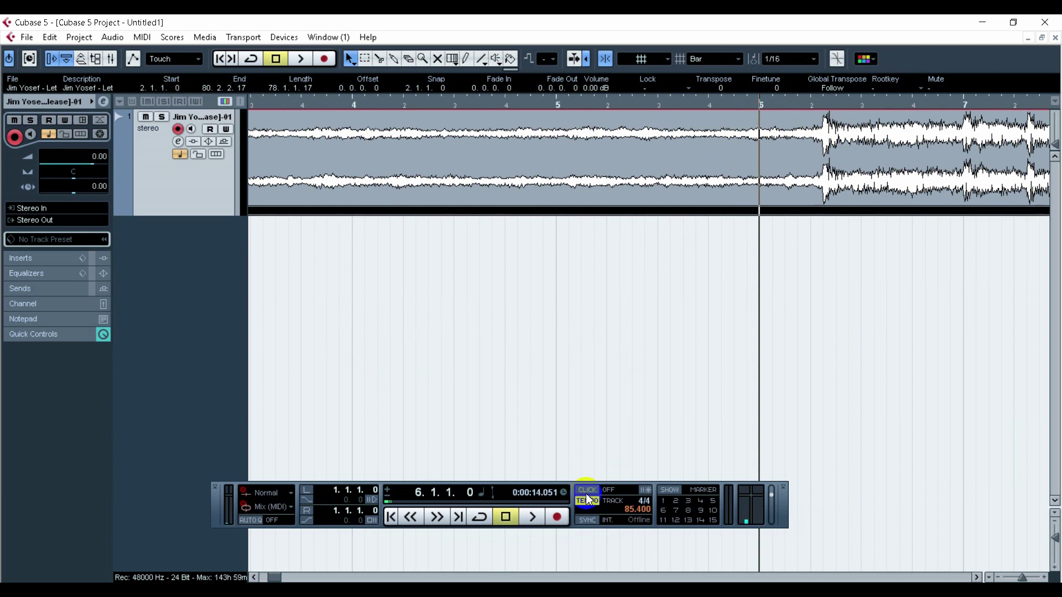
key("space")
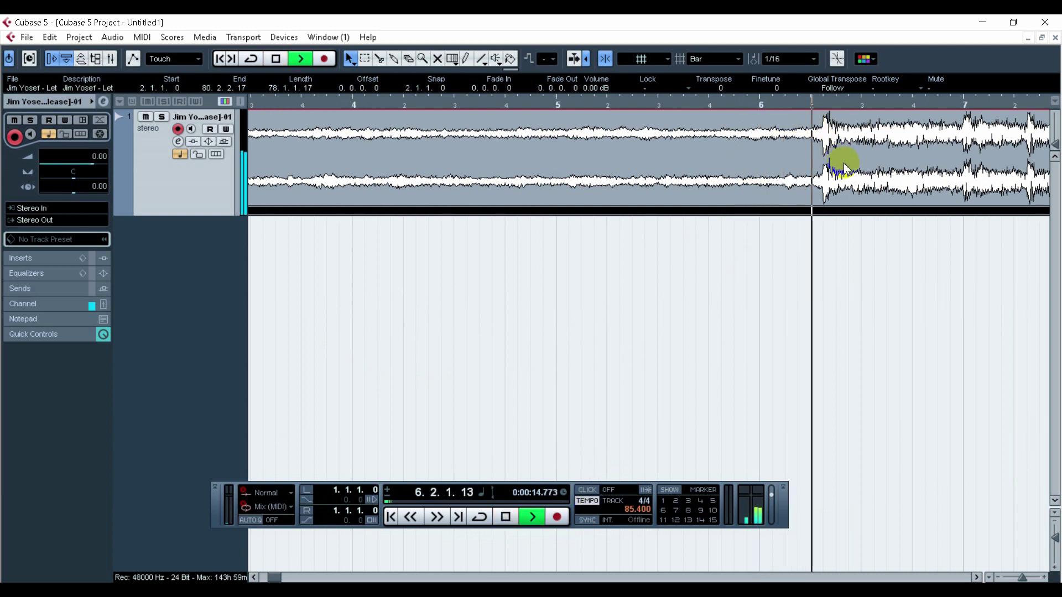
key("space")
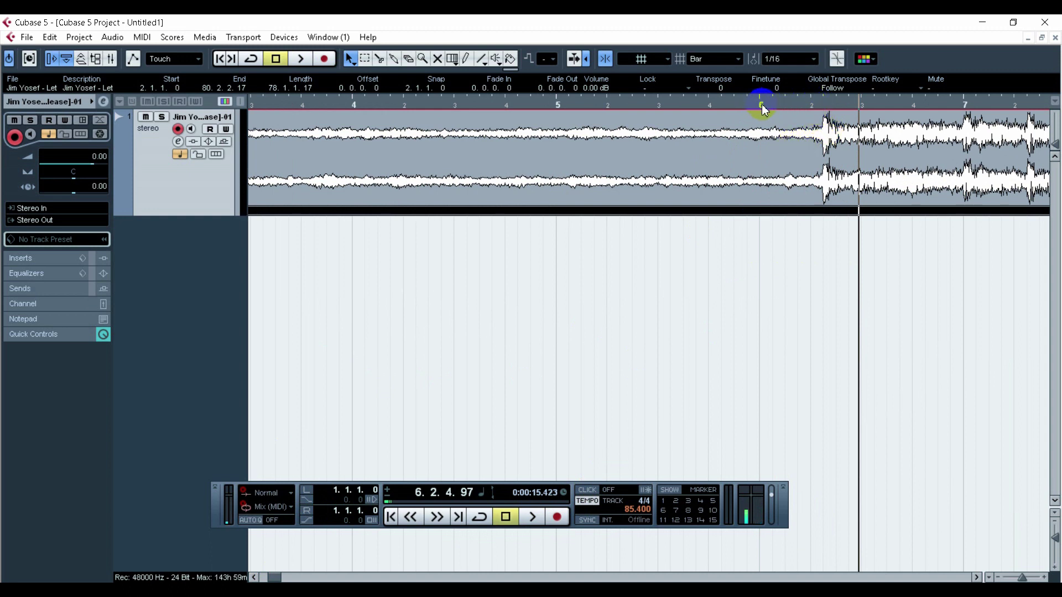
left_click(797, 109)
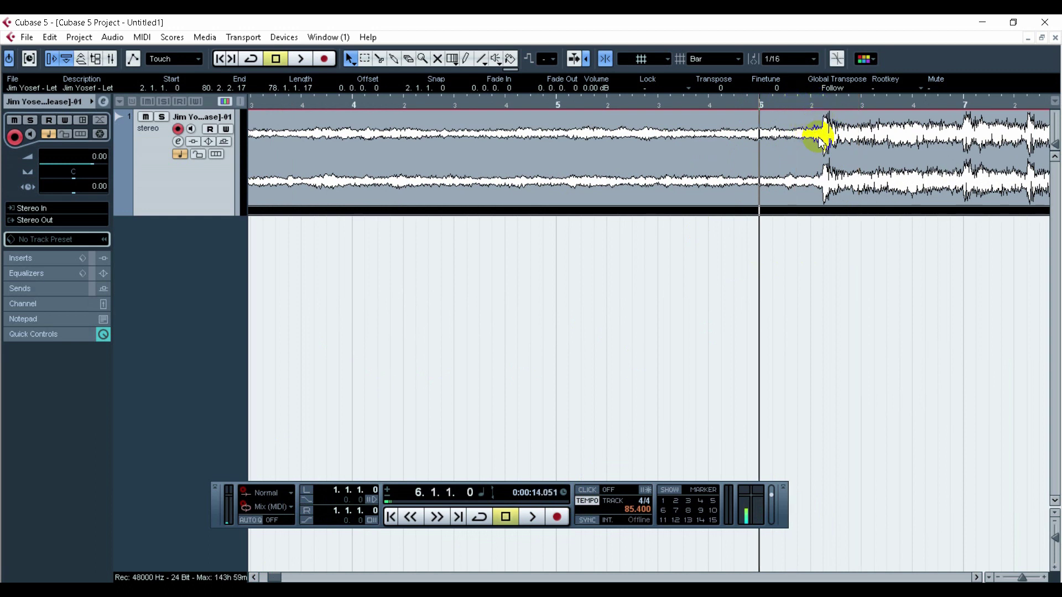
key("space")
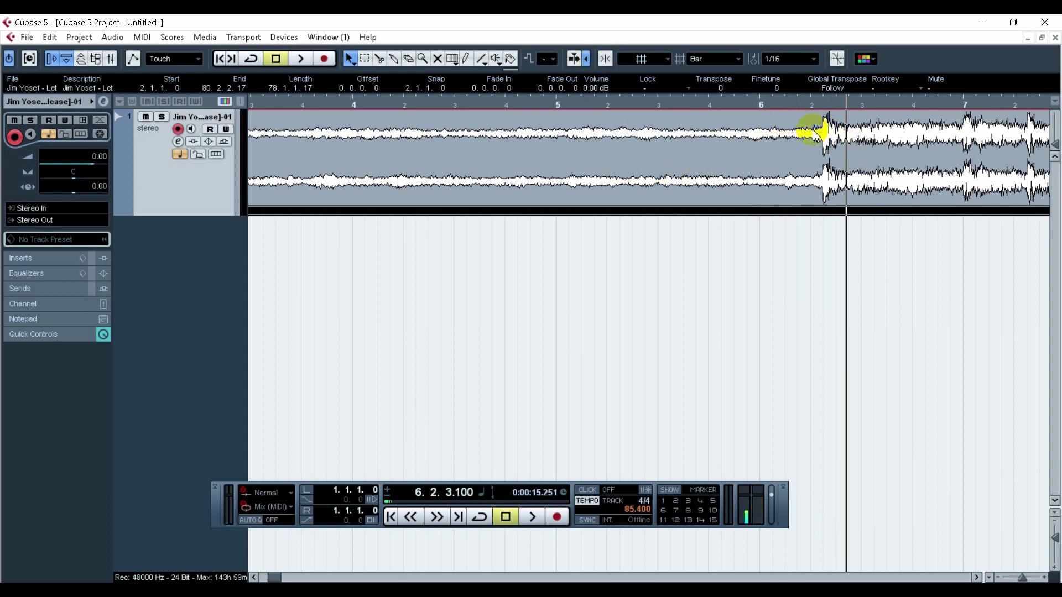
Step: Move the song's audio event earlier so its first strong beat falls on bar 6, and play that spot briefly
left_click_drag(822, 133, 764, 121)
left_click(761, 104)
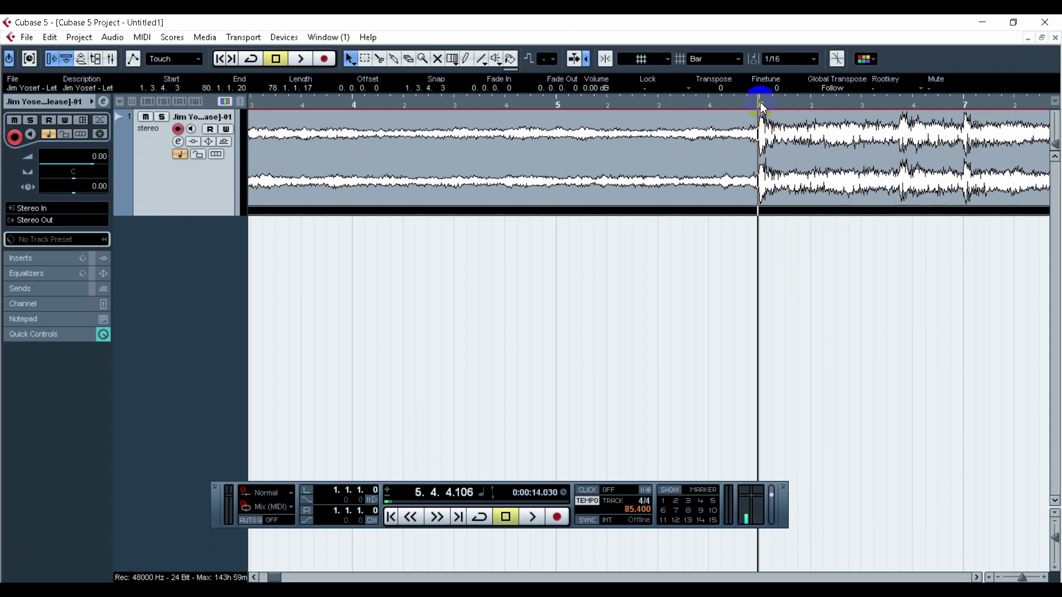
key("space")
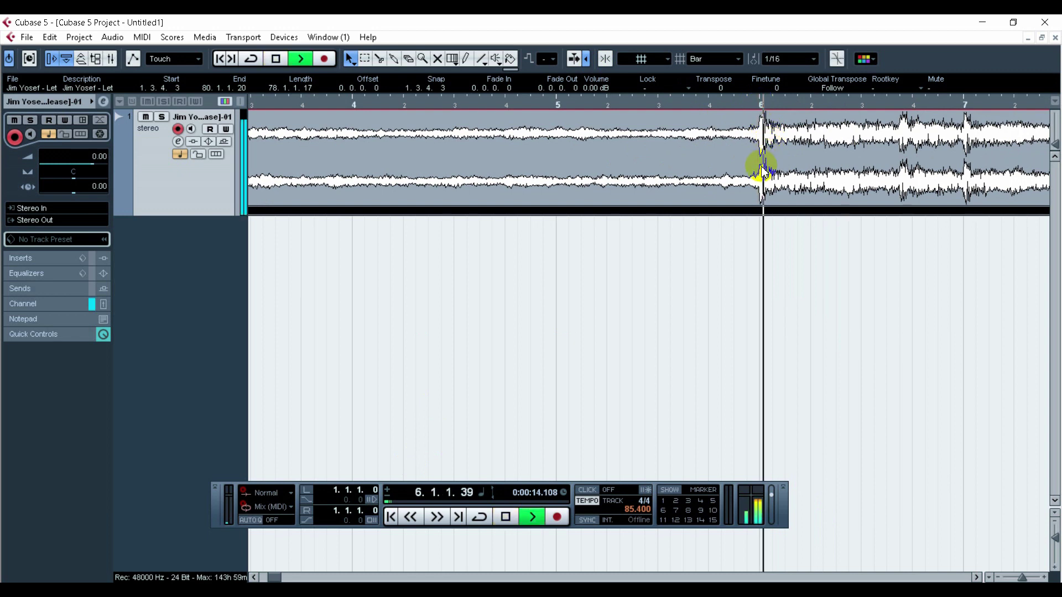
key("space")
left_click(763, 104)
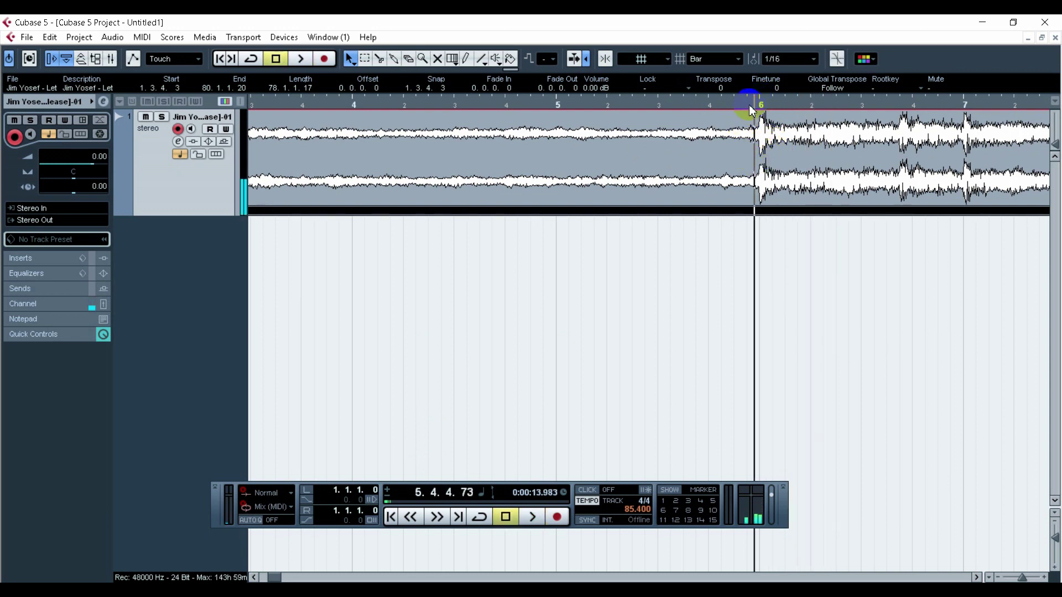
key("space")
key("space")
Step: Turn on the metronome click and play the song from just before bar 6 to compare its beats with the click
left_click(587, 491)
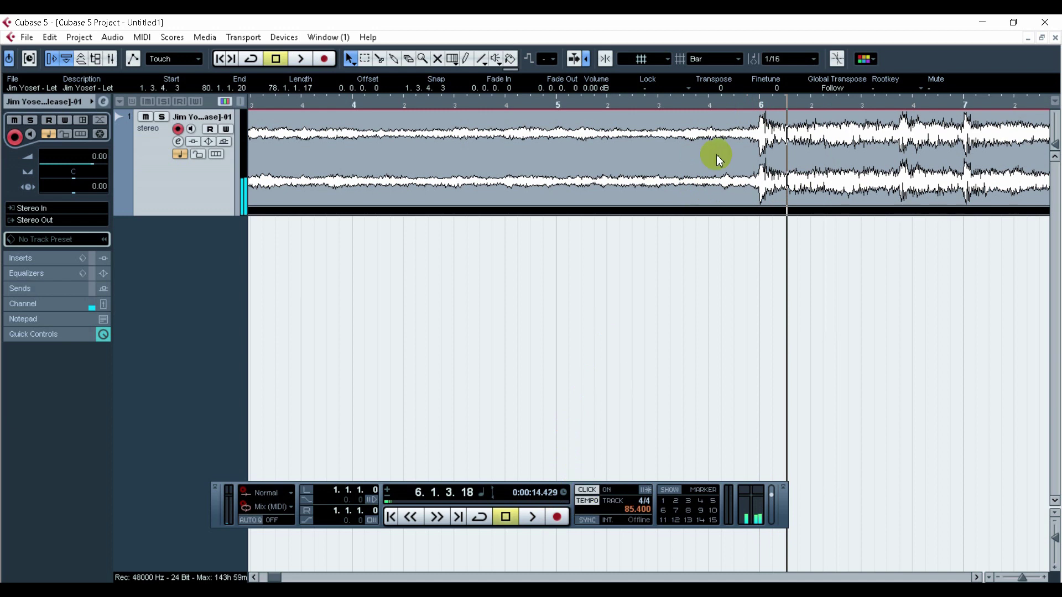
left_click(747, 105)
key("space")
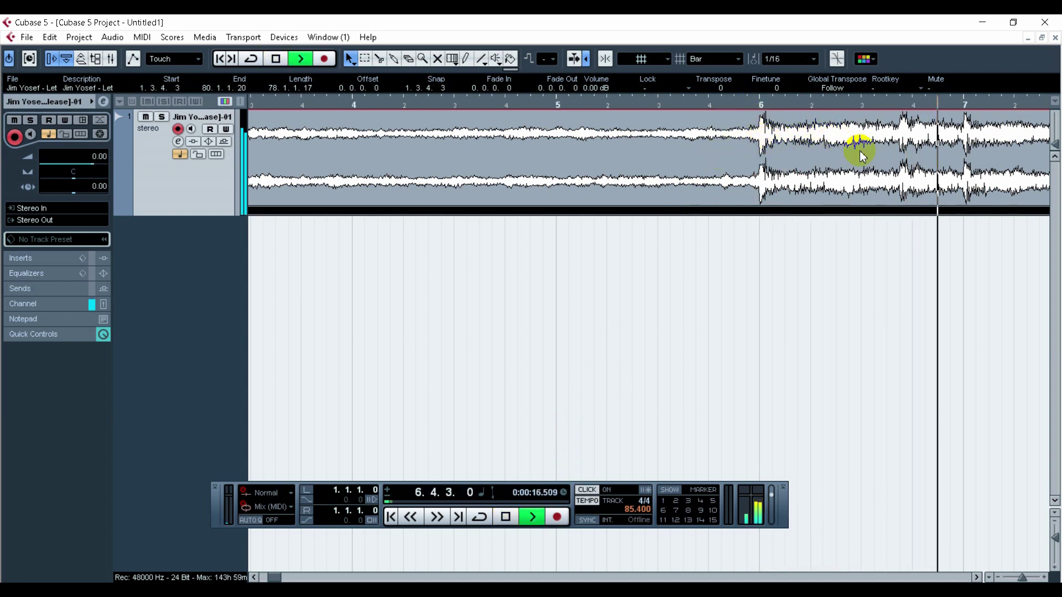
key("space")
left_click(752, 105)
key("space")
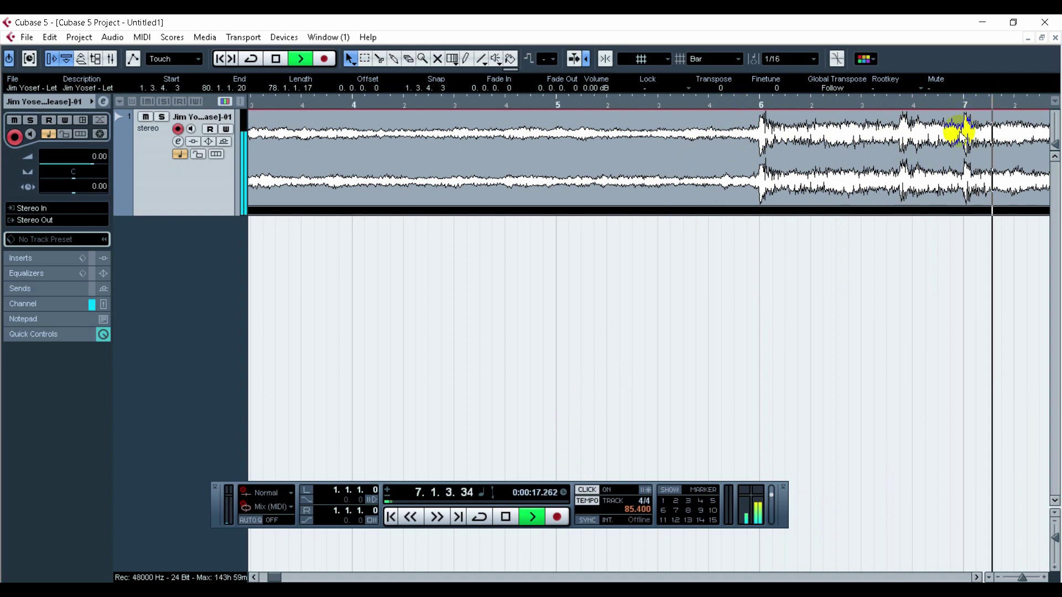
key("space")
Step: Play the song from about bar 28 to check the click alignment further into the arrangement
left_click_drag(1022, 578, 1014, 578)
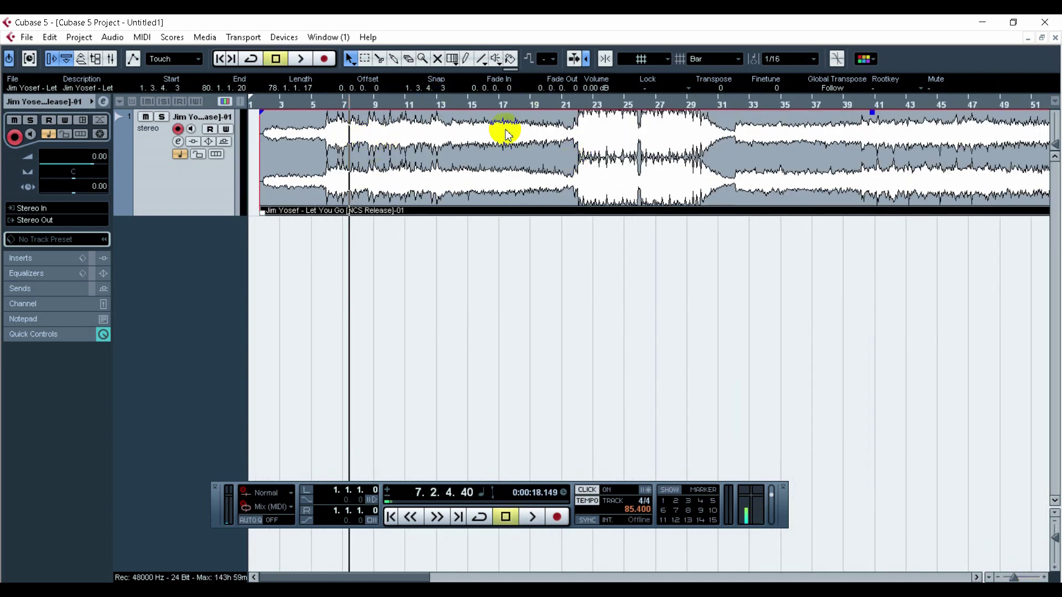
left_click(681, 102)
key("space")
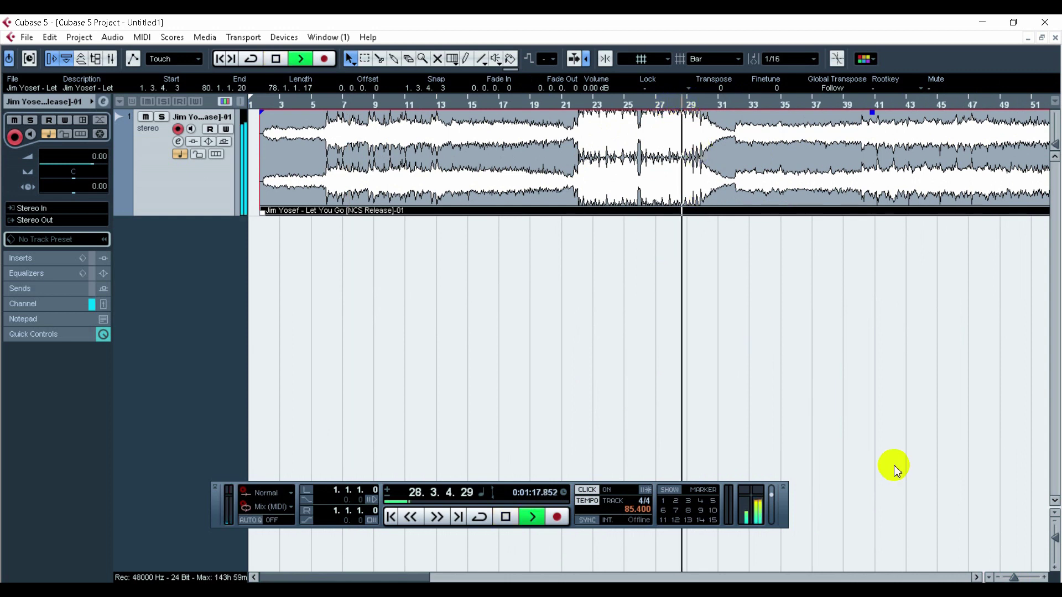
Step: Lower the song track's channel volume to -8.40 dB during playback, close its channel settings and stop playback
left_click(177, 142)
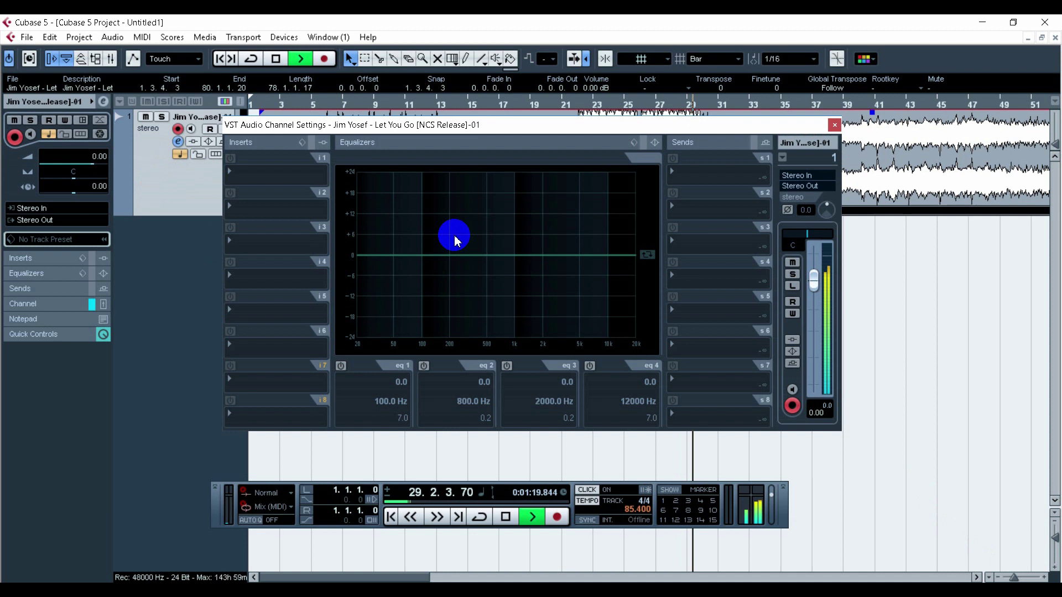
left_click_drag(813, 280, 813, 330)
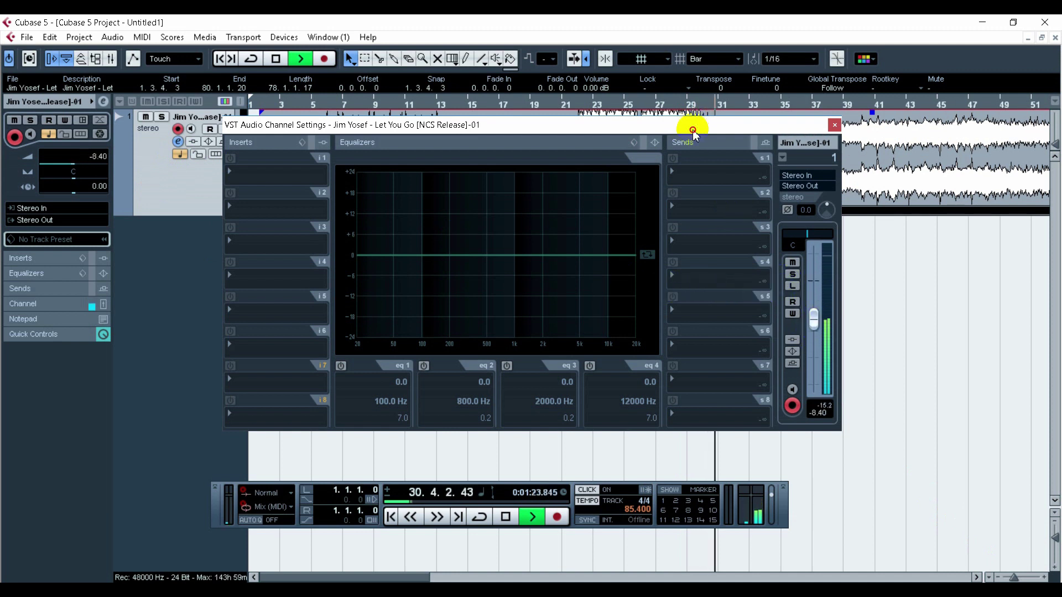
left_click_drag(693, 133, 702, 206)
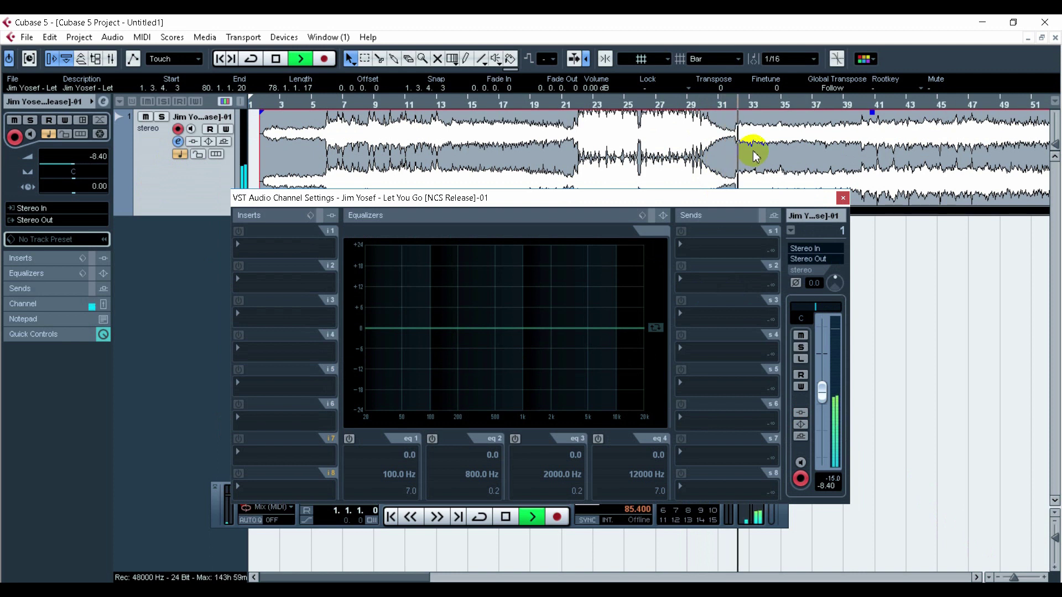
left_click(843, 198)
left_click(506, 517)
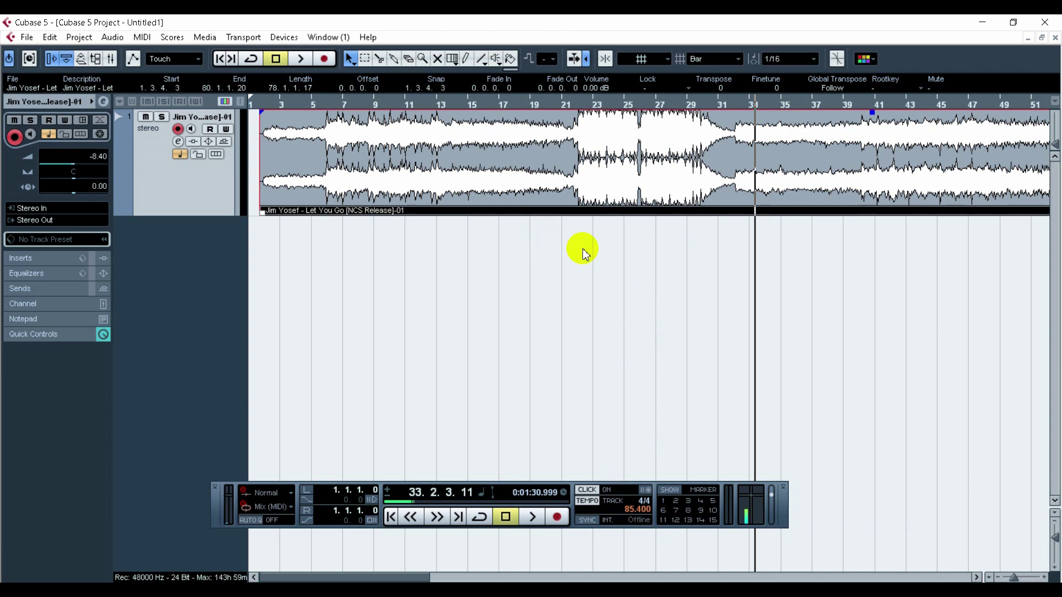
Step: Minimize the project and file windows and launch VirtualDJ 8 from the desktop
left_click(939, 87)
left_click(922, 88)
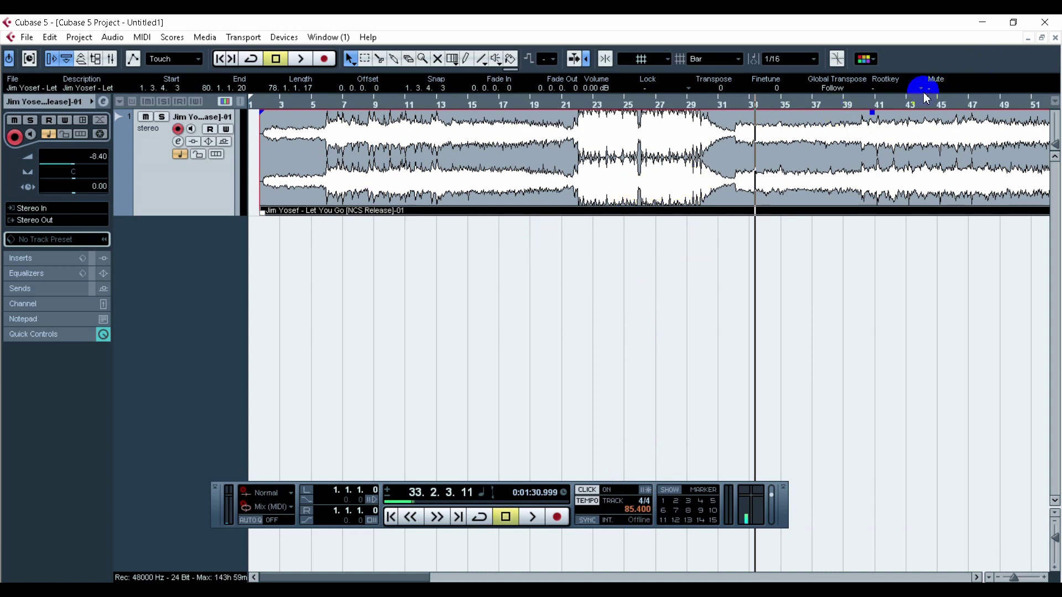
left_click(979, 22)
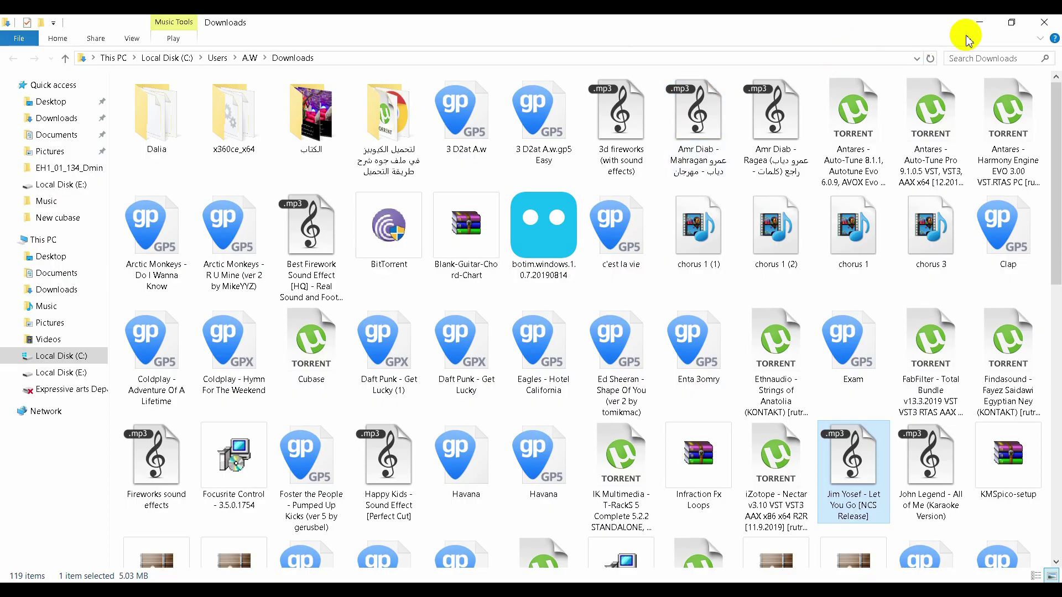
left_click(981, 23)
left_click(980, 23)
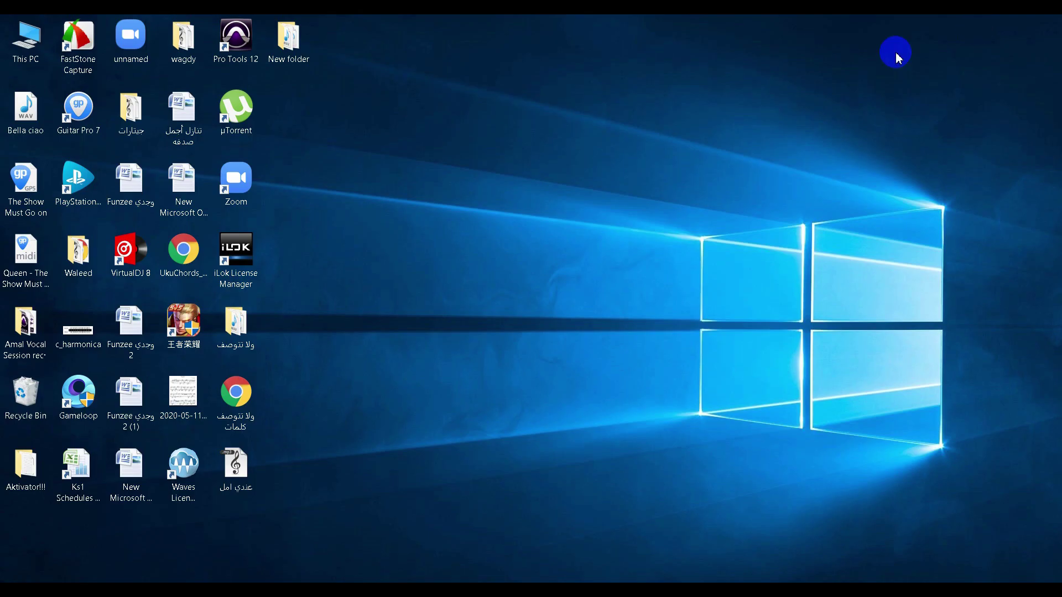
double_click(128, 280)
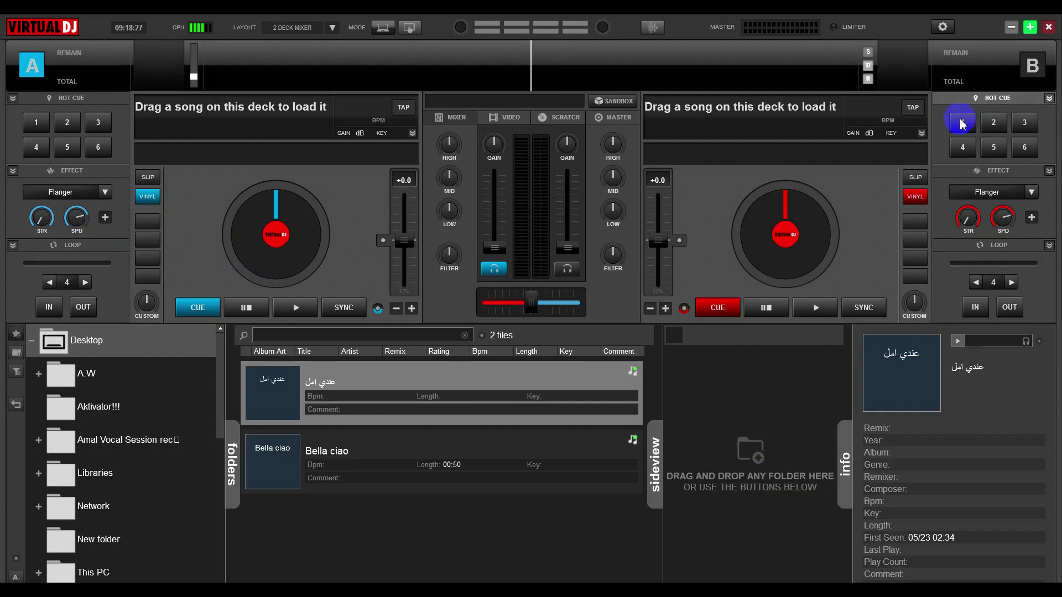
Step: Load the song file "Jim Yosef - Let You Go [NCS Release]" from the Downloads folder onto VirtualDJ's deck A for BPM analysis
left_click(1010, 28)
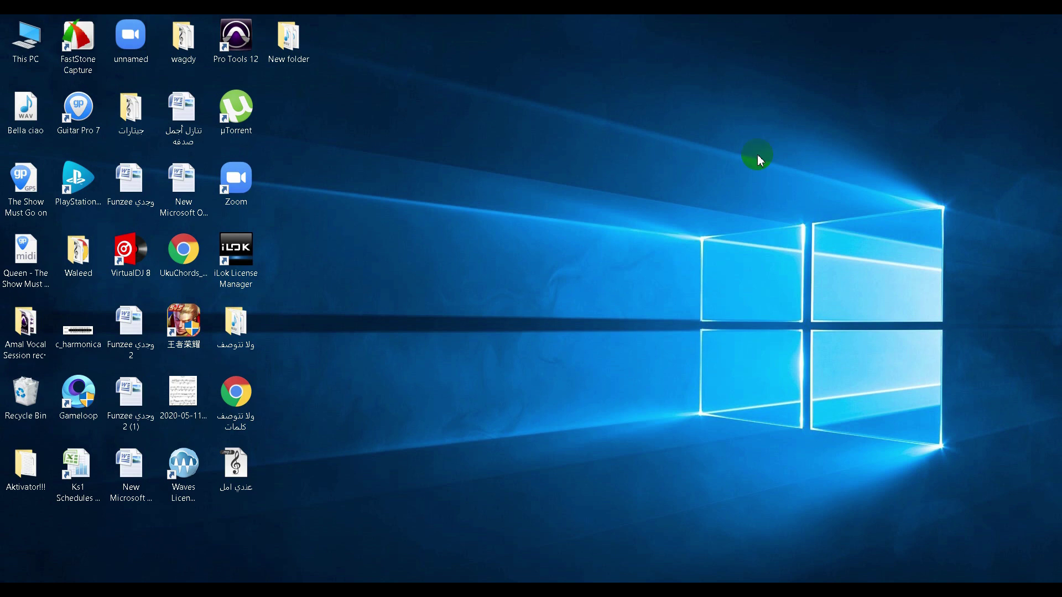
mouse_move(364, 581)
left_click(426, 545)
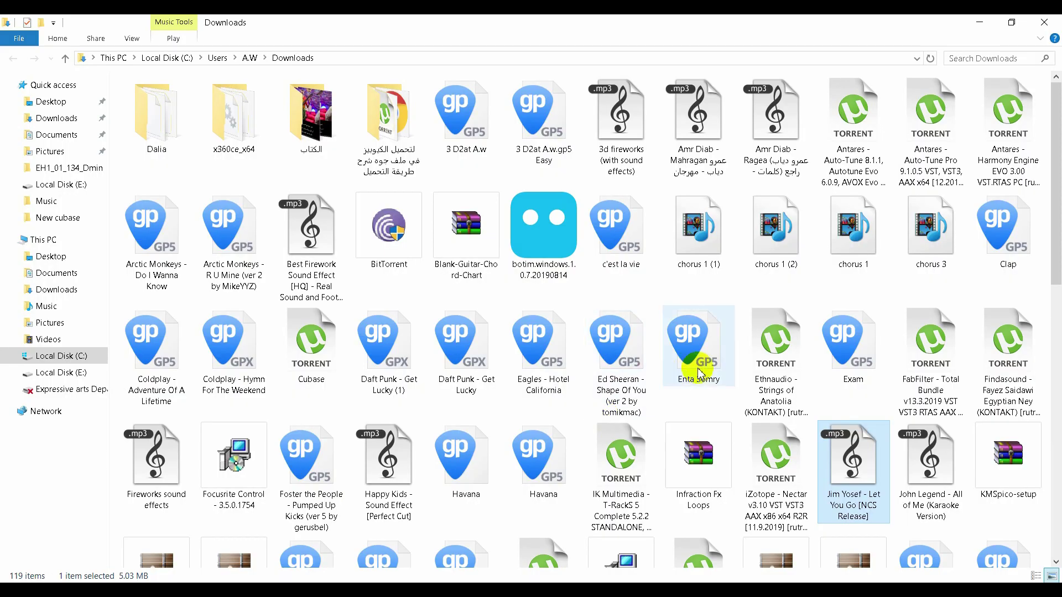
left_click_drag(841, 459, 338, 235)
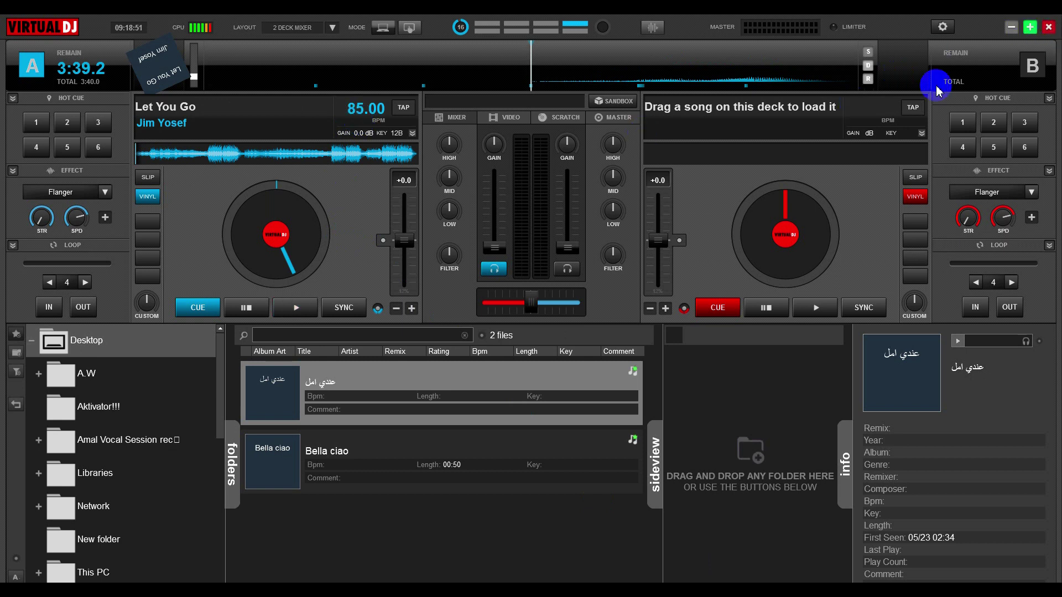
Step: Return to the Cubase project, switch the tempo mode to Fixed and set the tempo to 85 BPM
left_click(1011, 26)
left_click(854, 343)
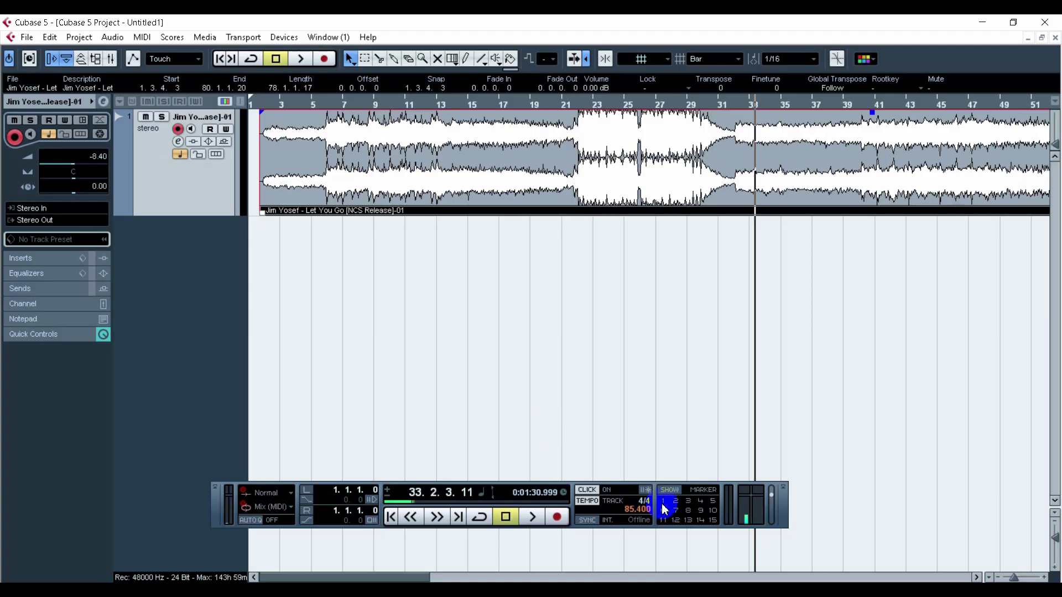
left_click(609, 505)
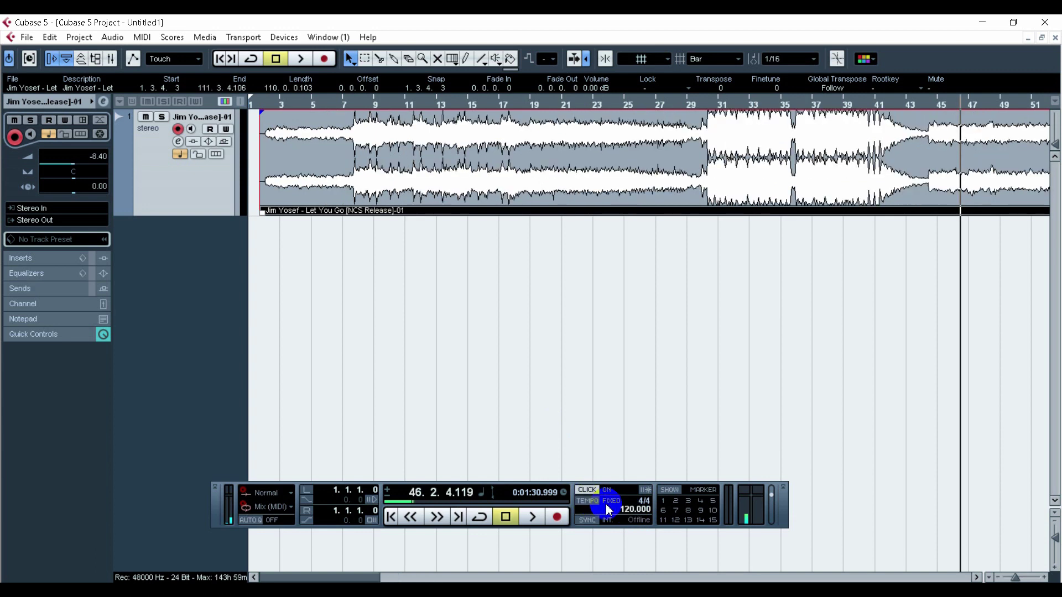
type("85")
key("Return")
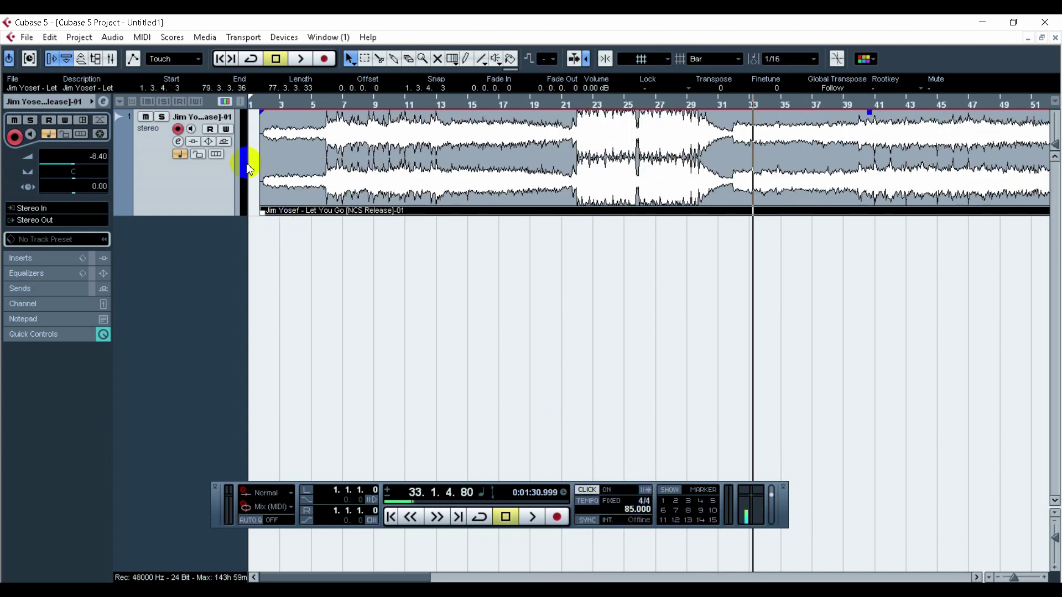
Step: Move the song's audio event slightly to start at 1.3.4.44, aligning its first strong beat with bar 6
left_click(253, 103)
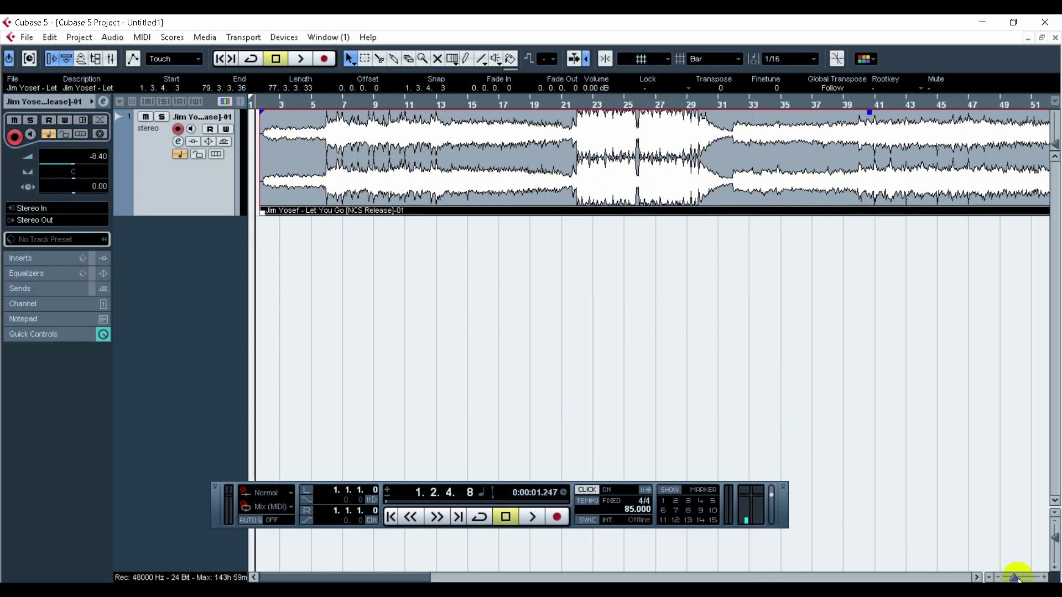
left_click_drag(1017, 576, 978, 576)
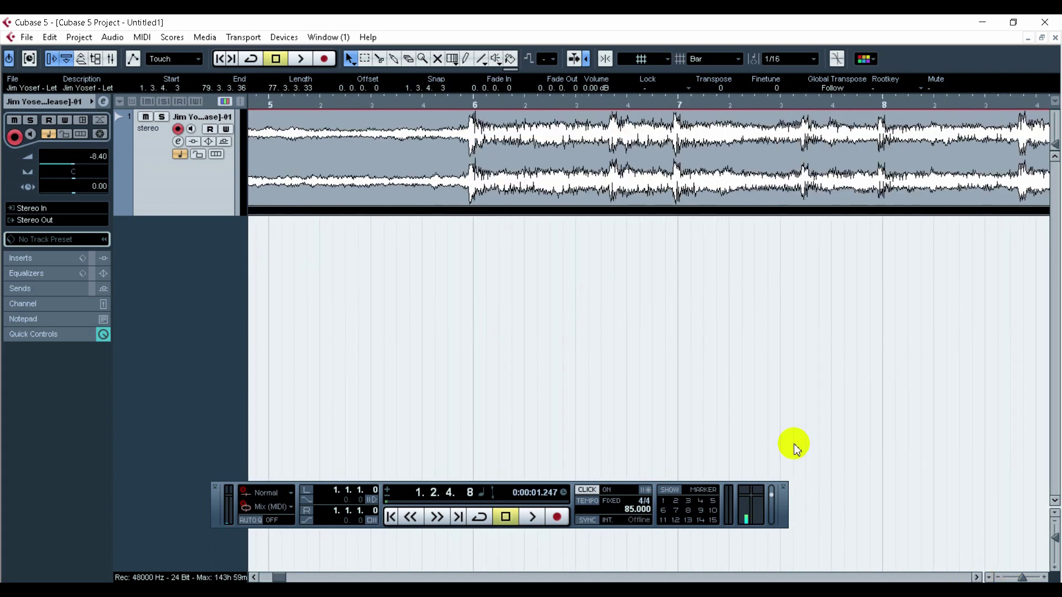
left_click(415, 104)
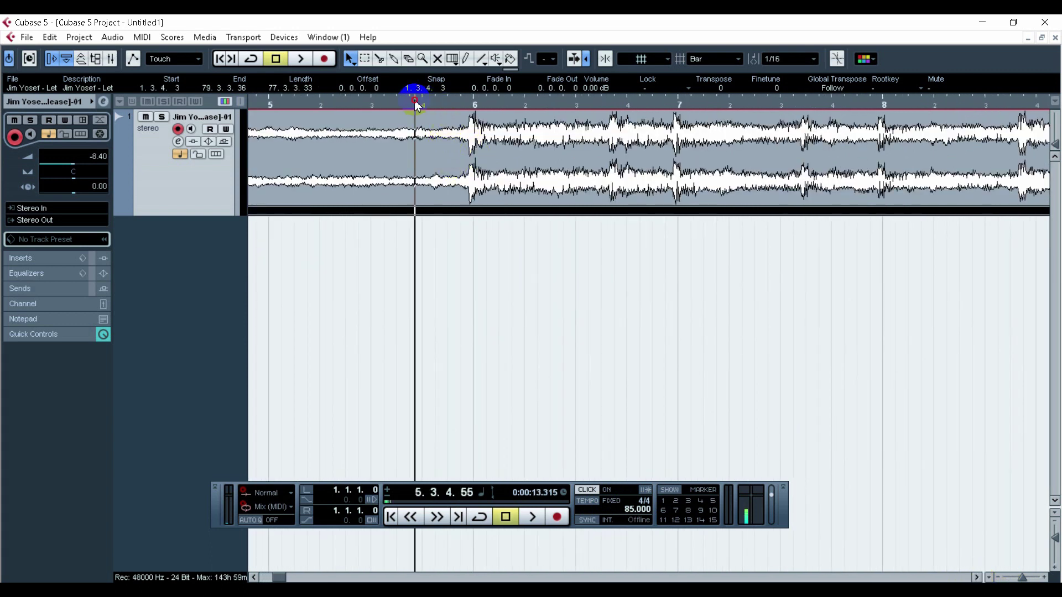
left_click(1046, 577)
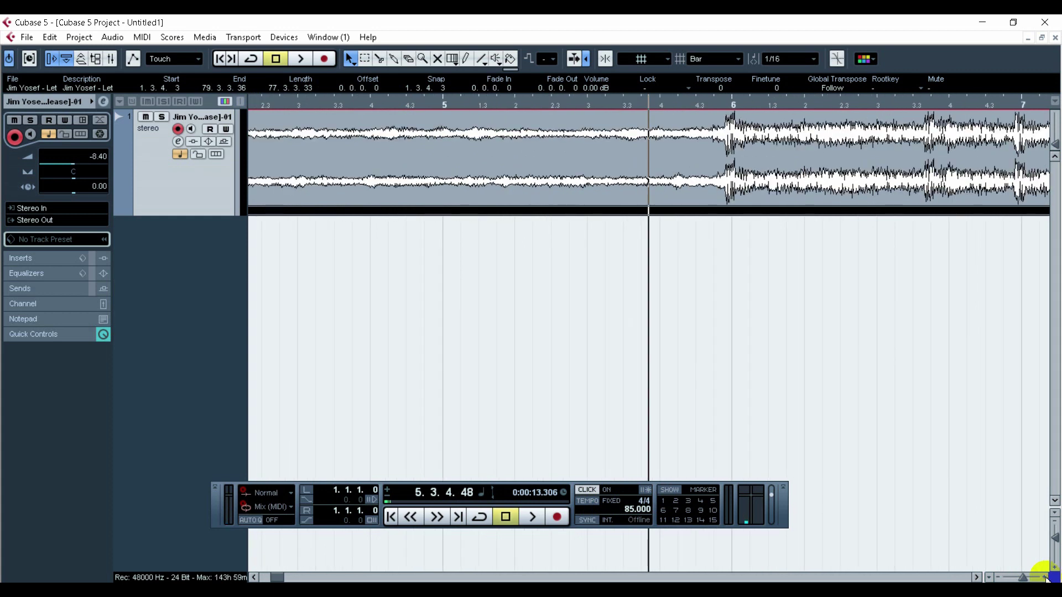
left_click_drag(753, 131, 761, 124)
Step: Play the song from bar 6 with the metronome click to check the alignment at 85 BPM, and stop playback
left_click(754, 106)
key("space")
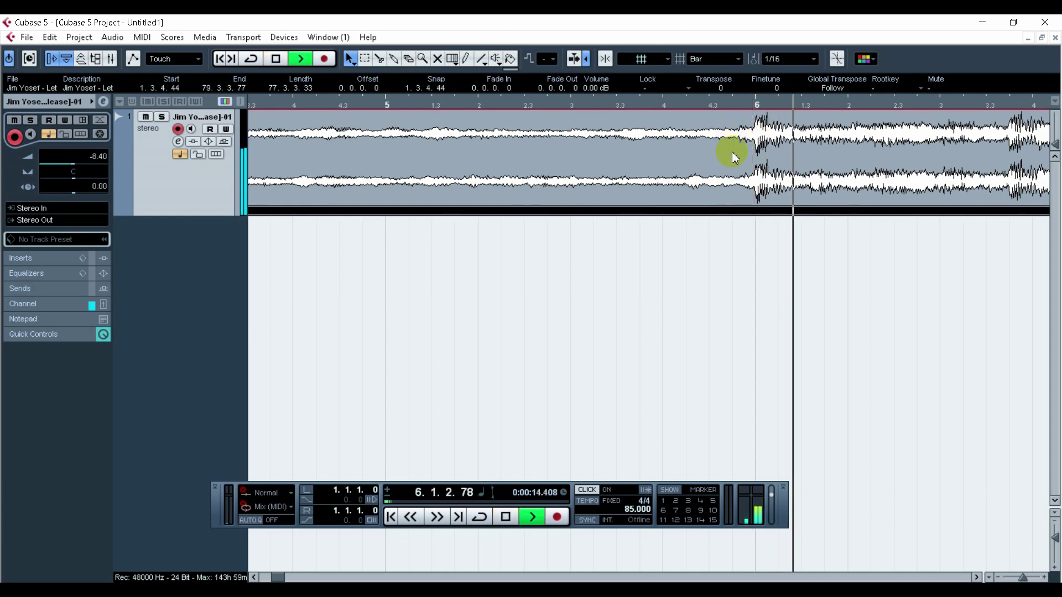
left_click_drag(1023, 577, 1022, 578)
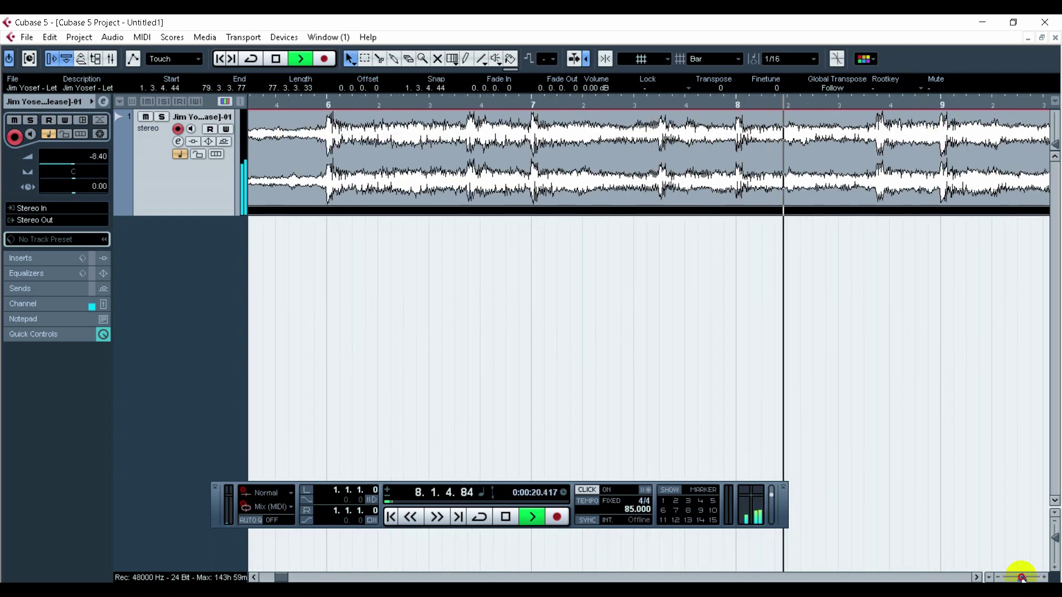
left_click_drag(1023, 578, 1015, 578)
key("space")
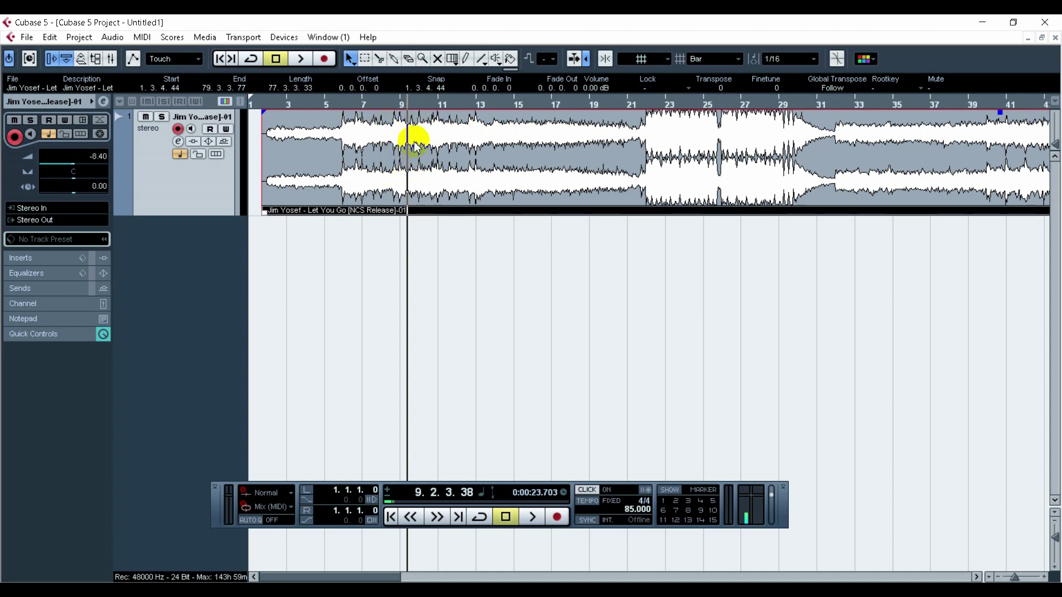
Step: Continue playing the song from bar 9 with the metronome click to check its alignment, and stop playback near bar 14
left_click(532, 517)
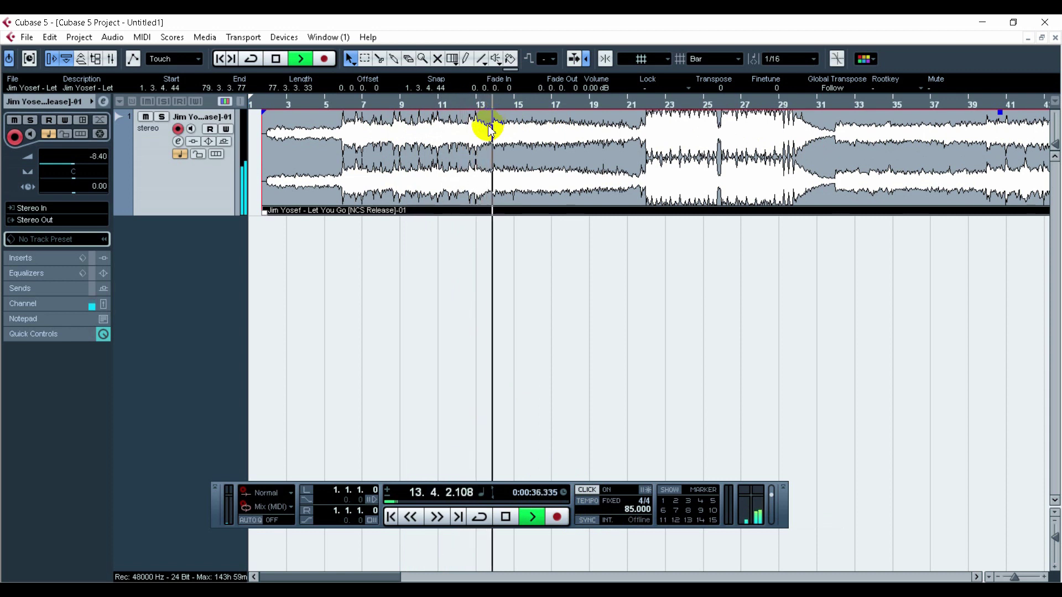
key("space")
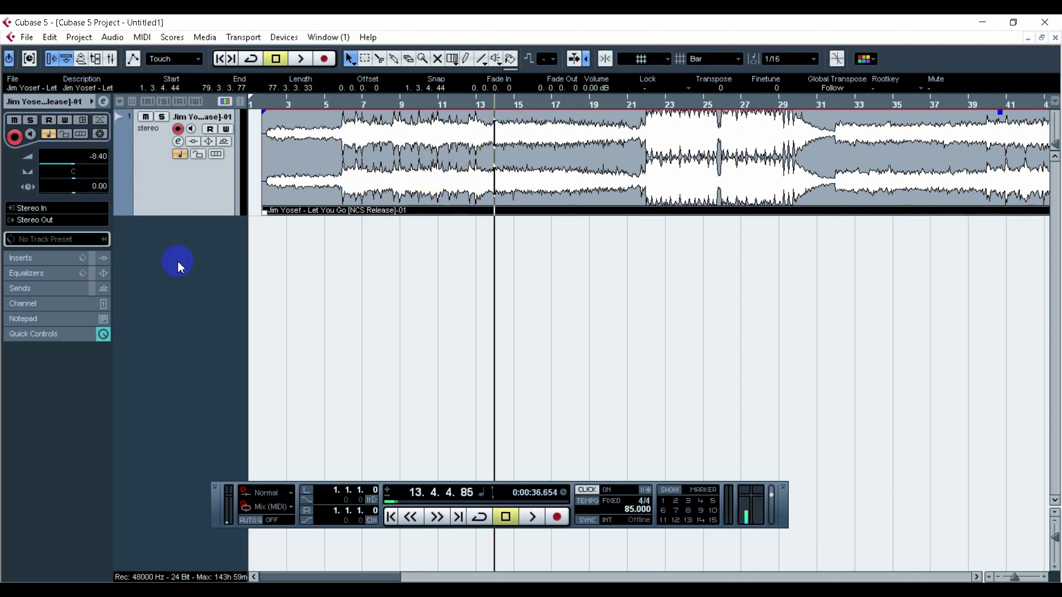
left_click_drag(304, 211, 359, 217)
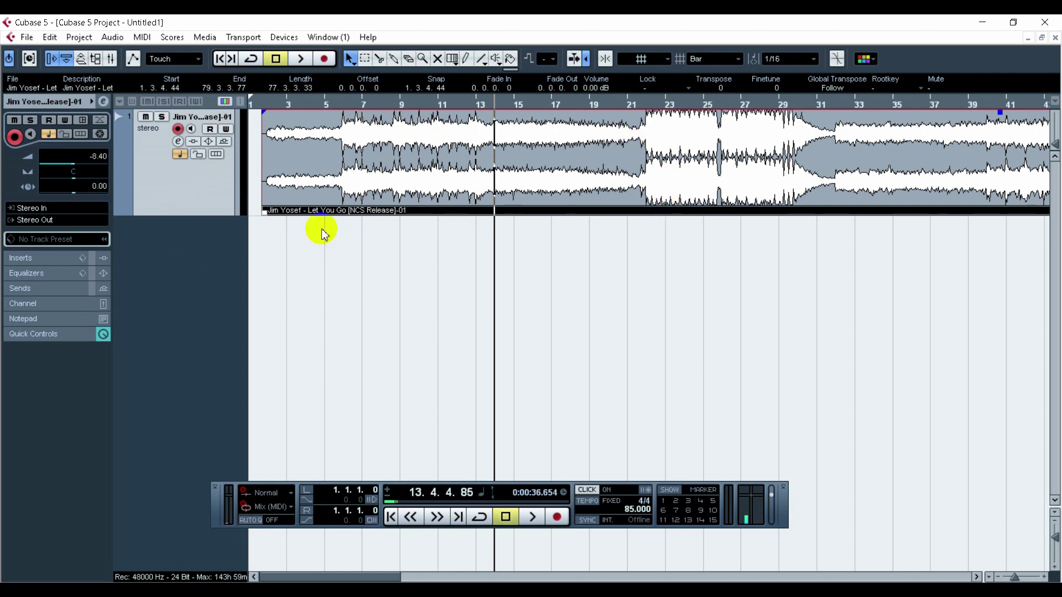
Step: Add one instrument track using Kontakt Portable x86 as its VST instrument
right_click(165, 240)
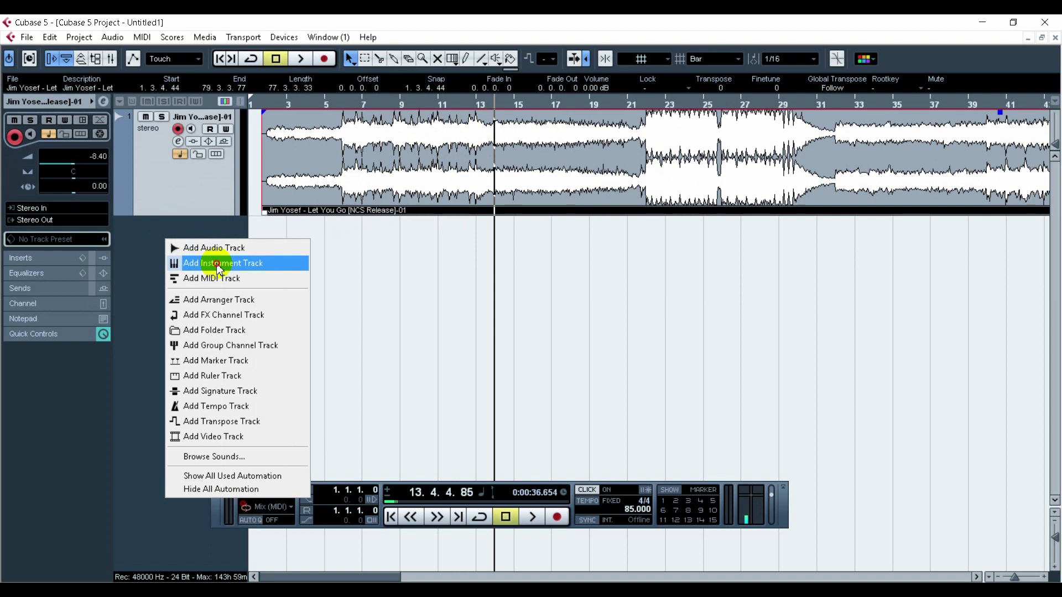
left_click(218, 265)
left_click(461, 193)
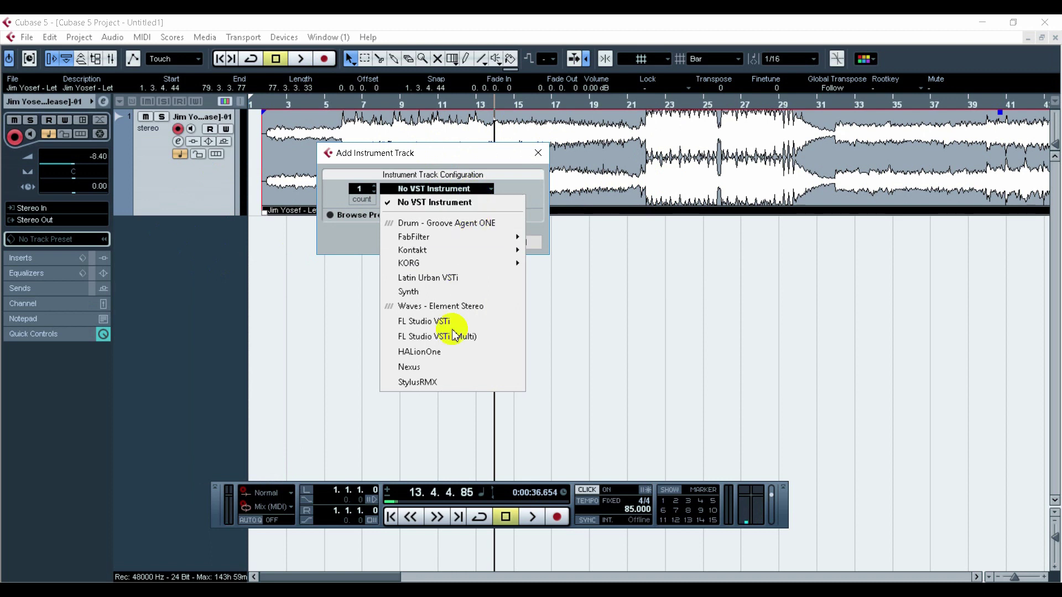
mouse_move(470, 251)
mouse_move(569, 256)
left_click(657, 254)
left_click(467, 244)
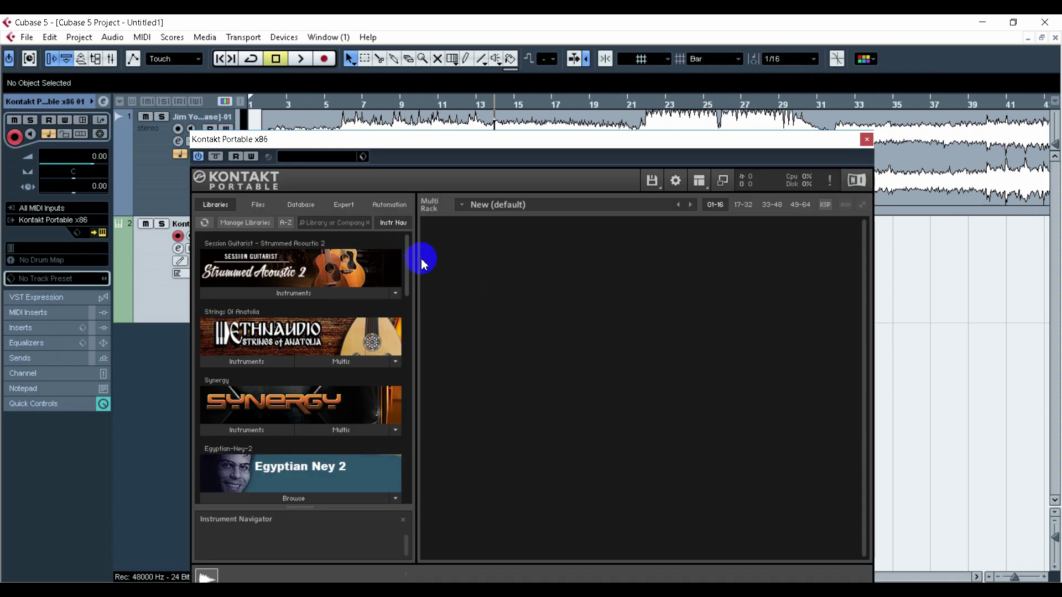
Step: Load Darbuka 2.nki from the Middle East library's Percussion folder into Kontakt and close the instrument window
left_click_drag(405, 260, 407, 488)
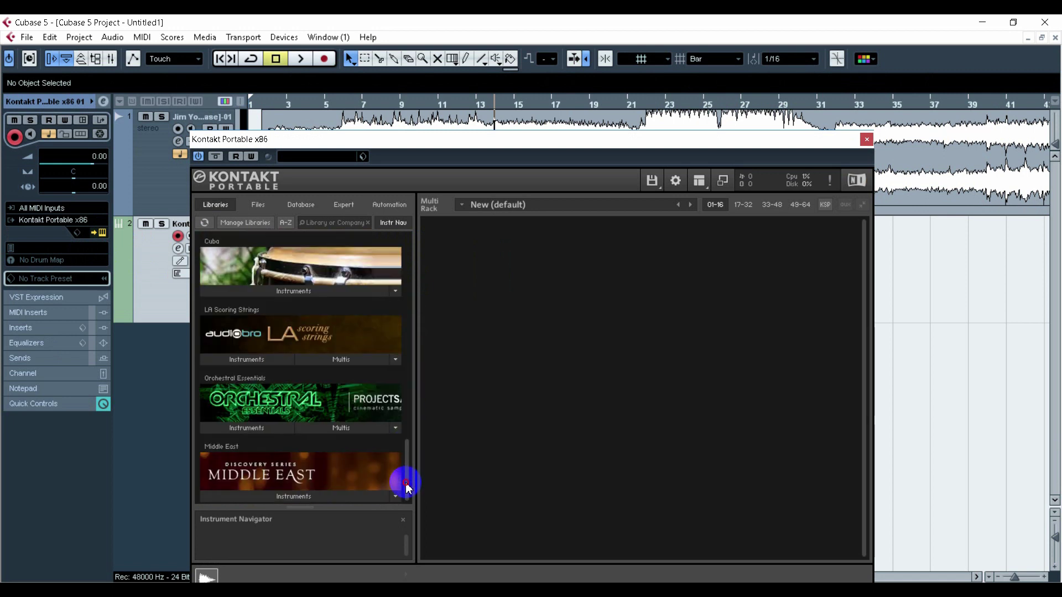
left_click(314, 490)
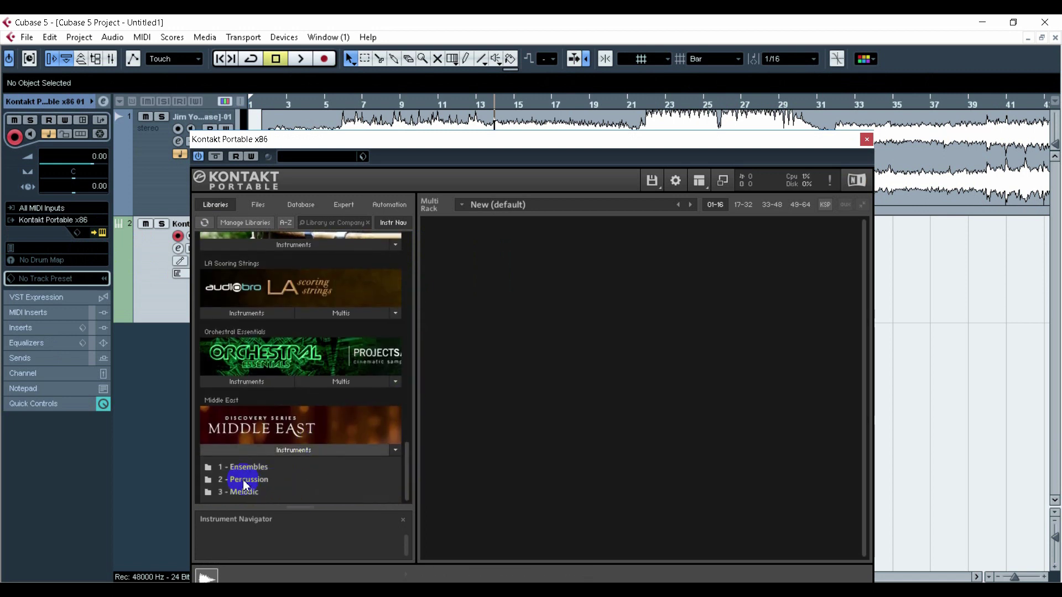
left_click(242, 481)
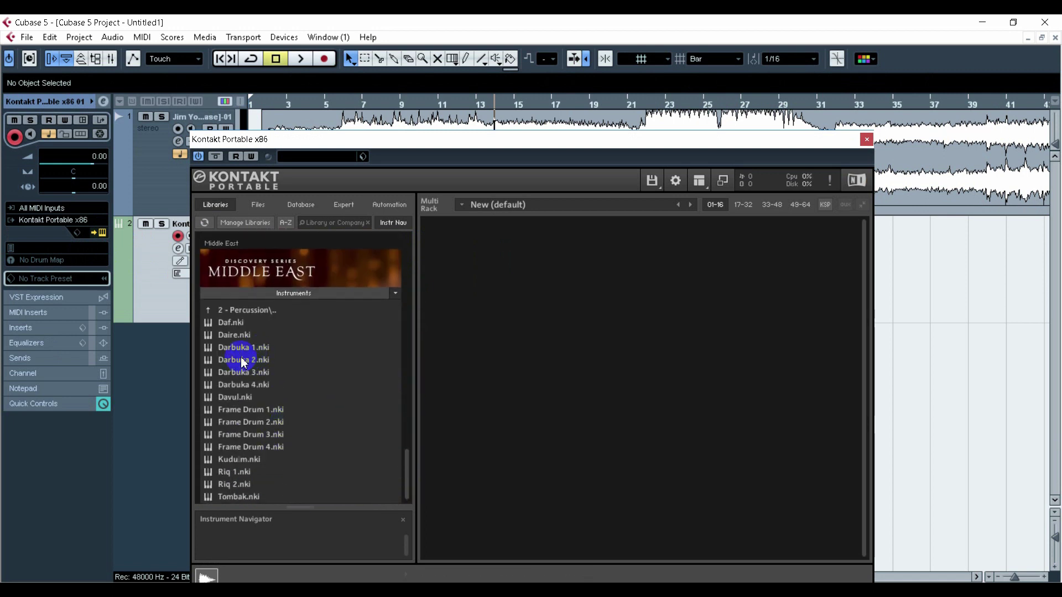
left_click_drag(242, 365, 606, 373)
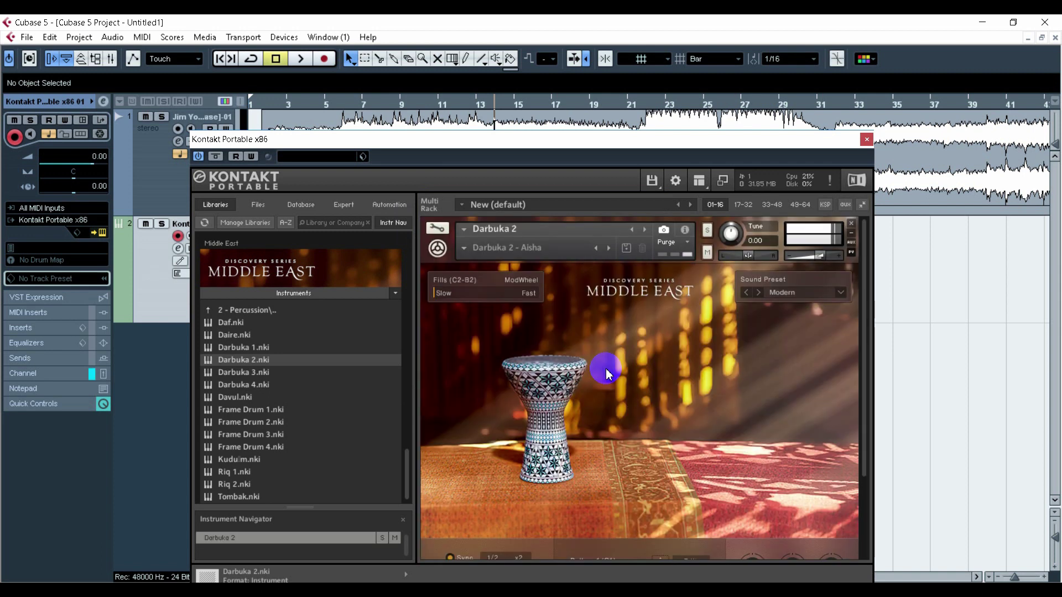
left_click(867, 139)
Step: Play the project from bar 5 and raise the song track's volume to -1.50
left_click(331, 106)
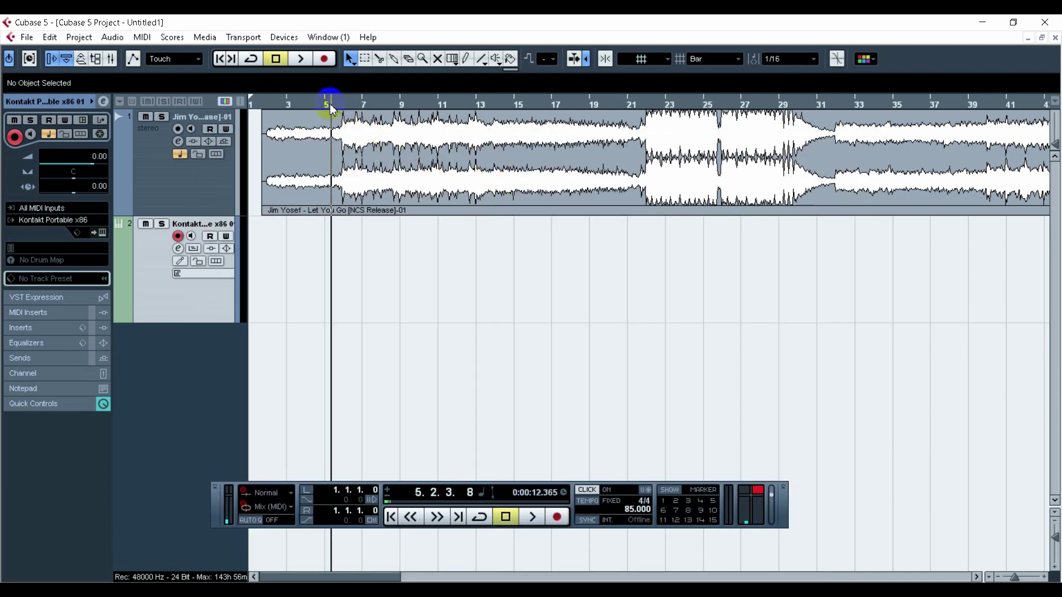
key("space")
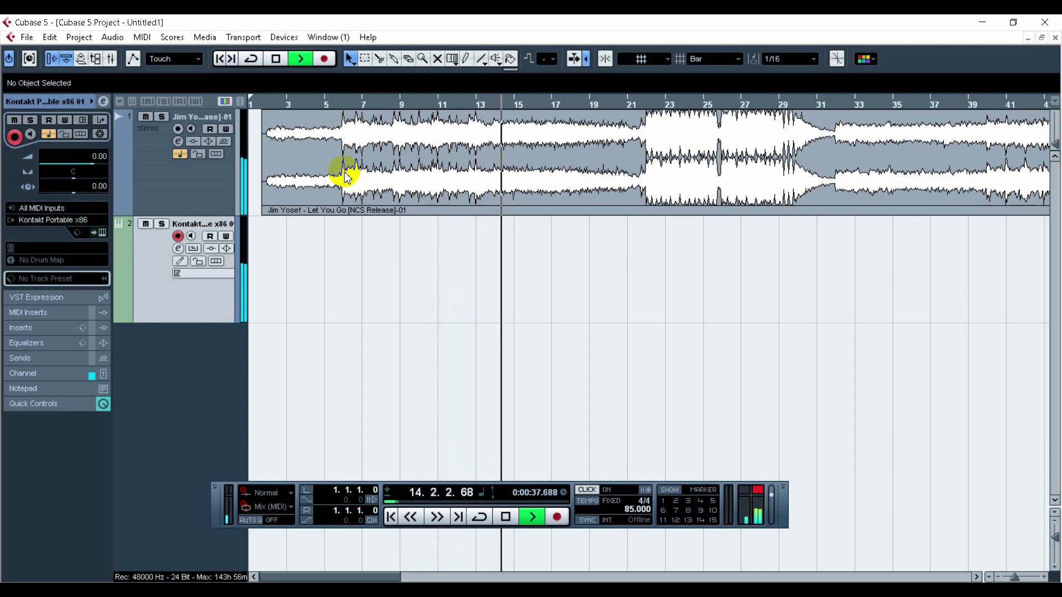
left_click(179, 141)
left_click_drag(826, 386, 826, 366)
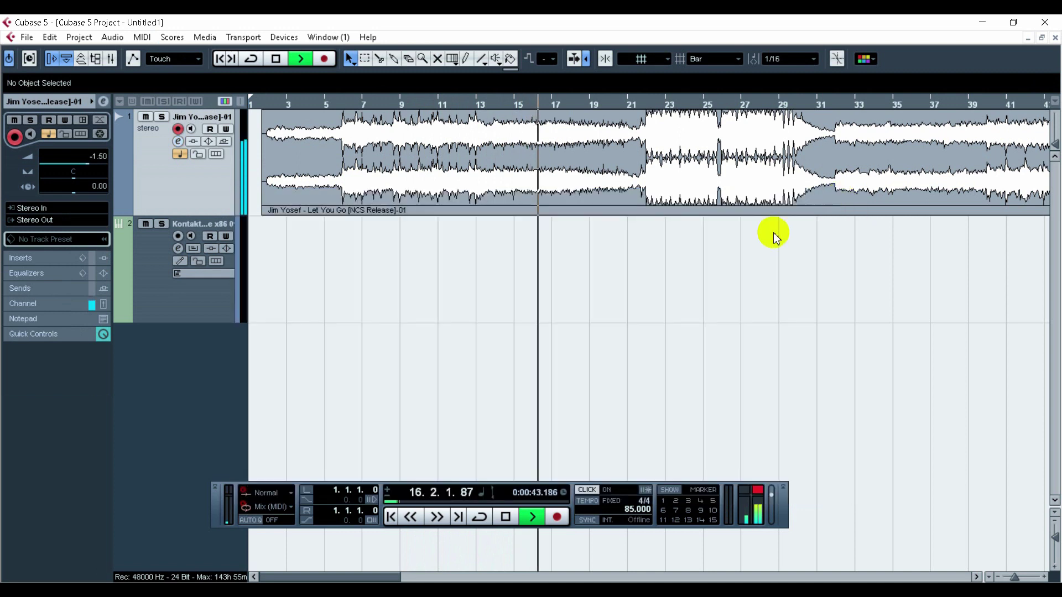
left_click(843, 198)
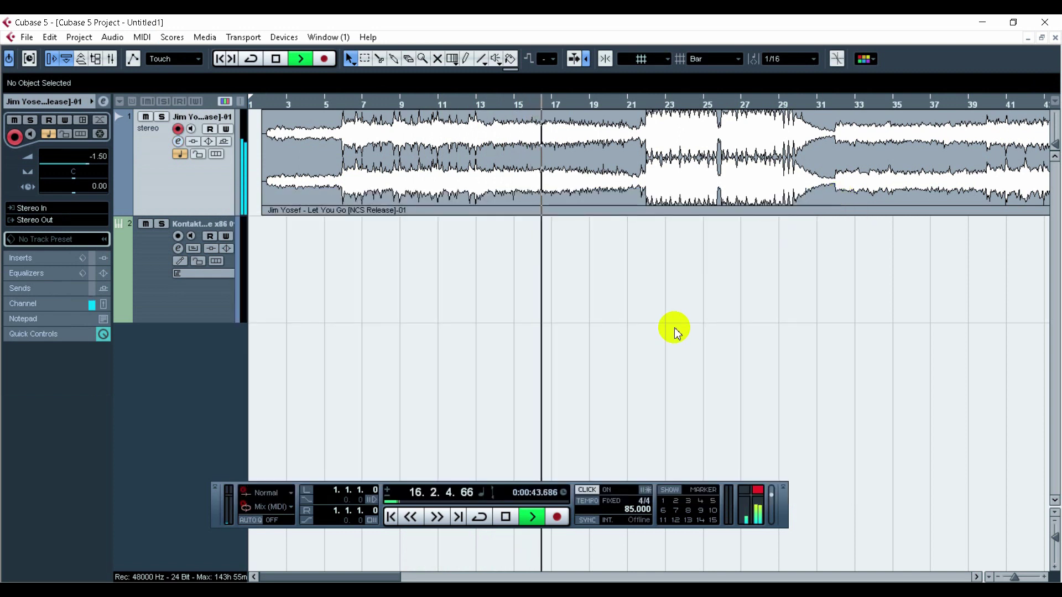
Step: Continue playback from about bar 21, select the Kontakt track to hear the darbuka with the song, and stop playback
left_click(636, 102)
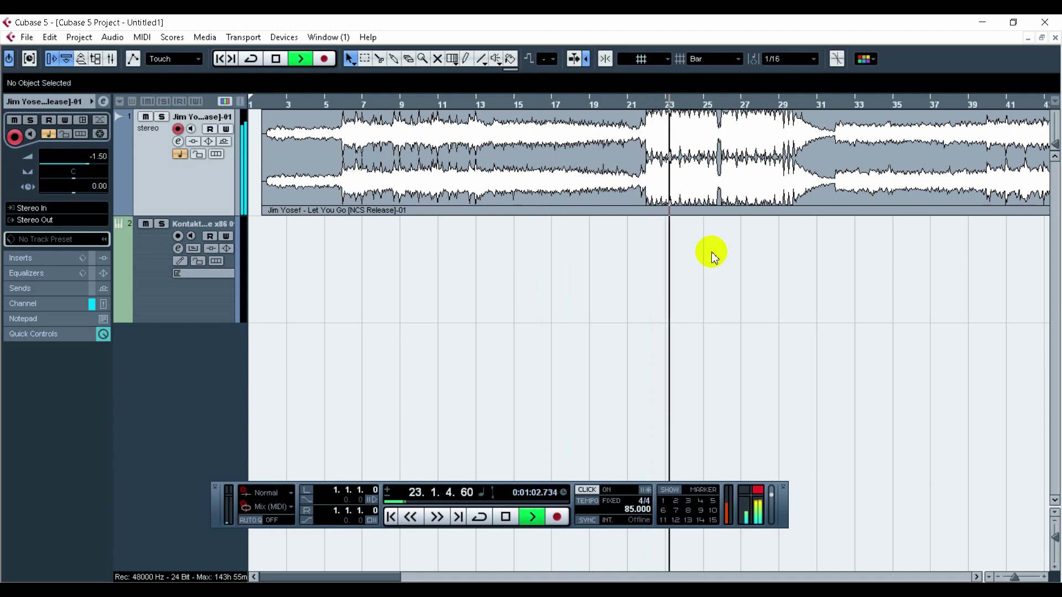
left_click(199, 288)
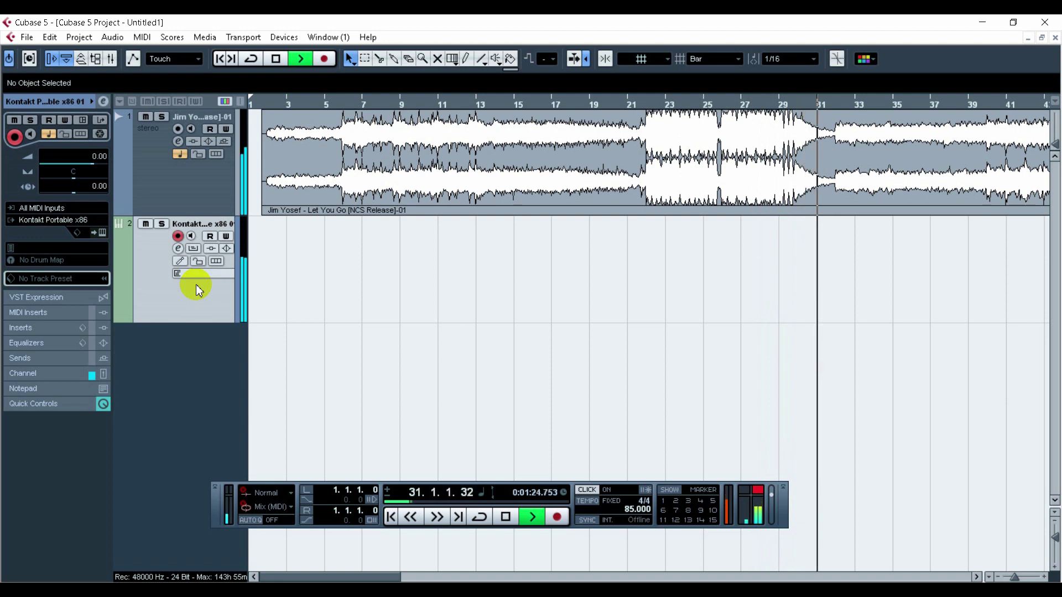
key("space")
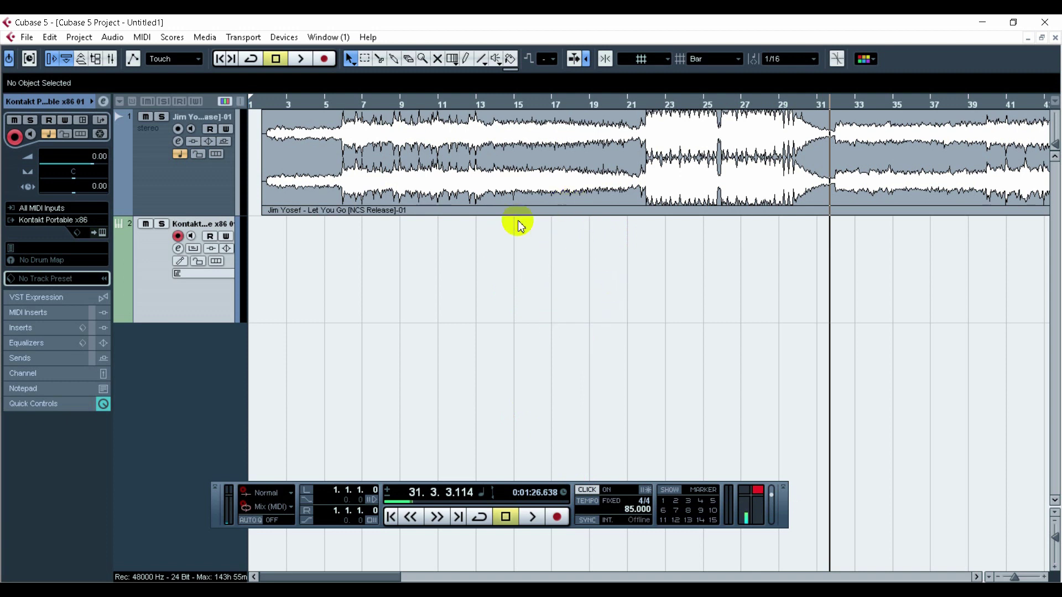
Step: Reopen the Kontakt instrument and switch the Darbuka 2 rhythm to Maksum-Saidi-Balladi
left_click(103, 233)
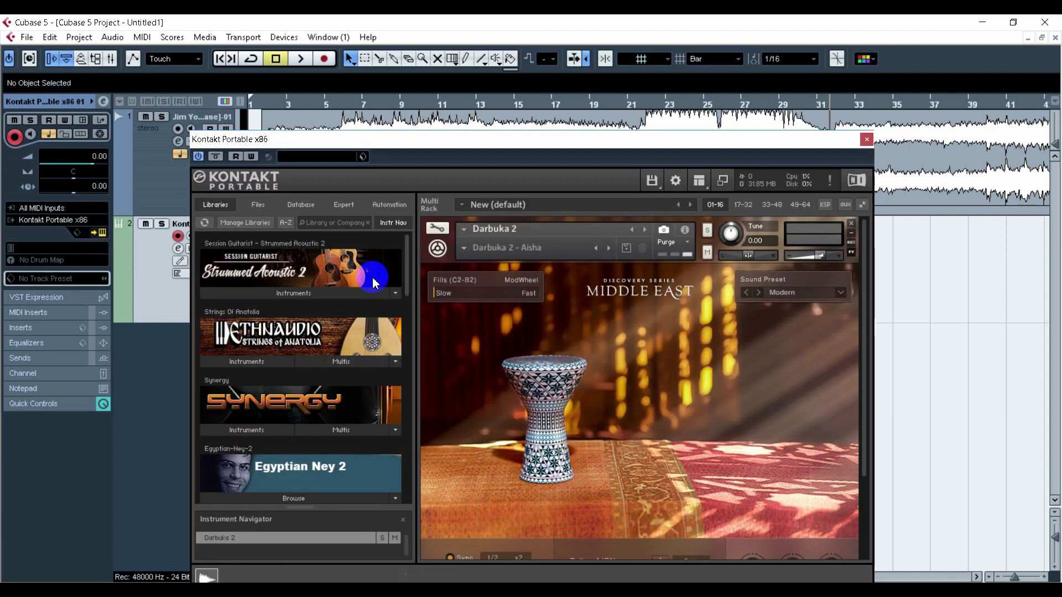
left_click(463, 247)
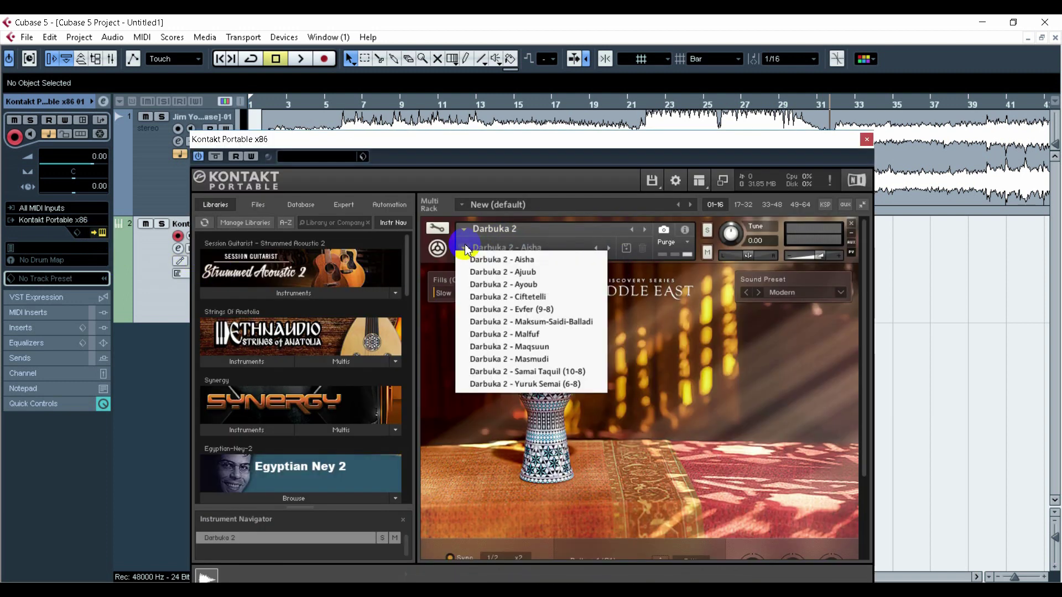
left_click(496, 323)
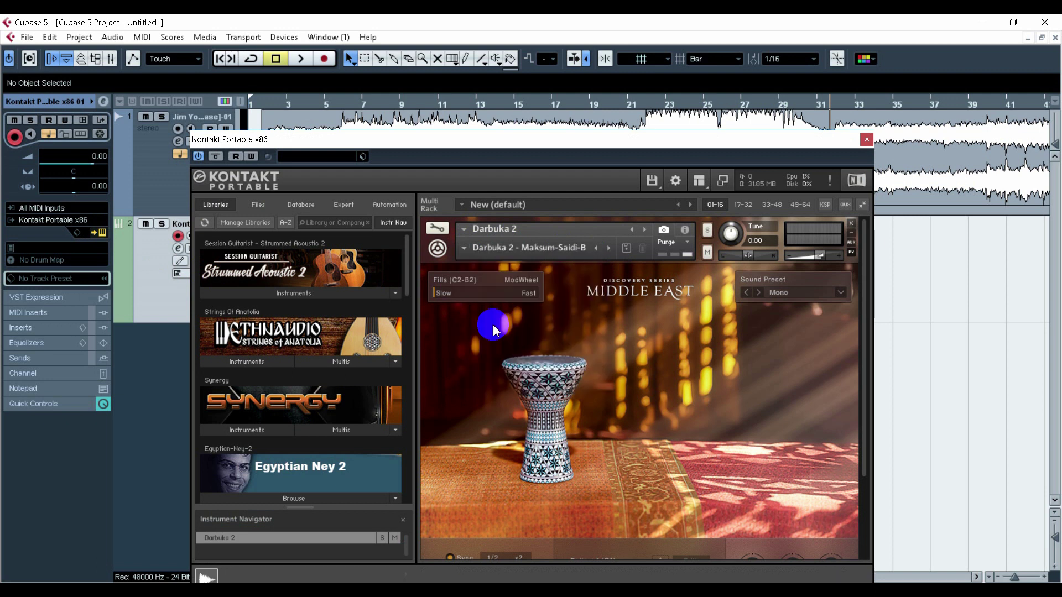
Step: Play the song from about bar 10 with the new darbuka rhythm, stop playback and close the Kontakt window
left_click_drag(420, 141, 437, 210)
left_click(427, 105)
left_click(299, 59)
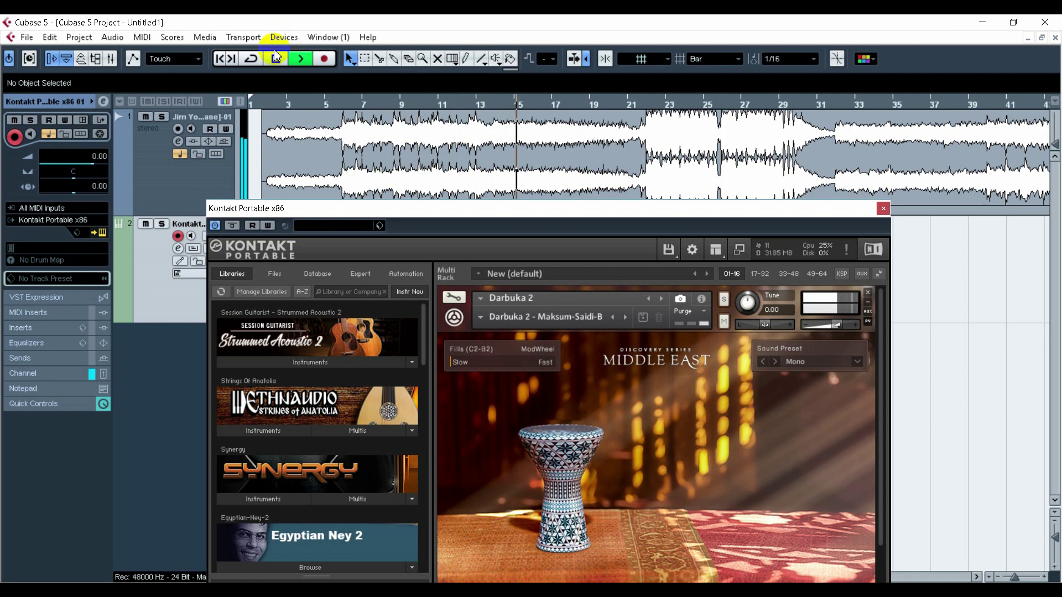
left_click_drag(474, 213, 487, 122)
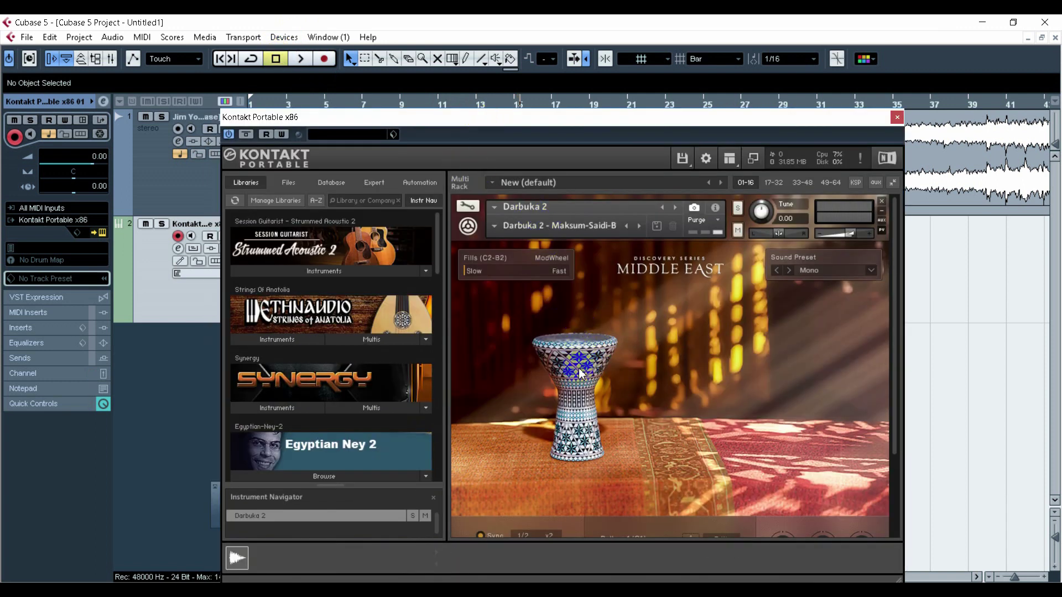
left_click(895, 118)
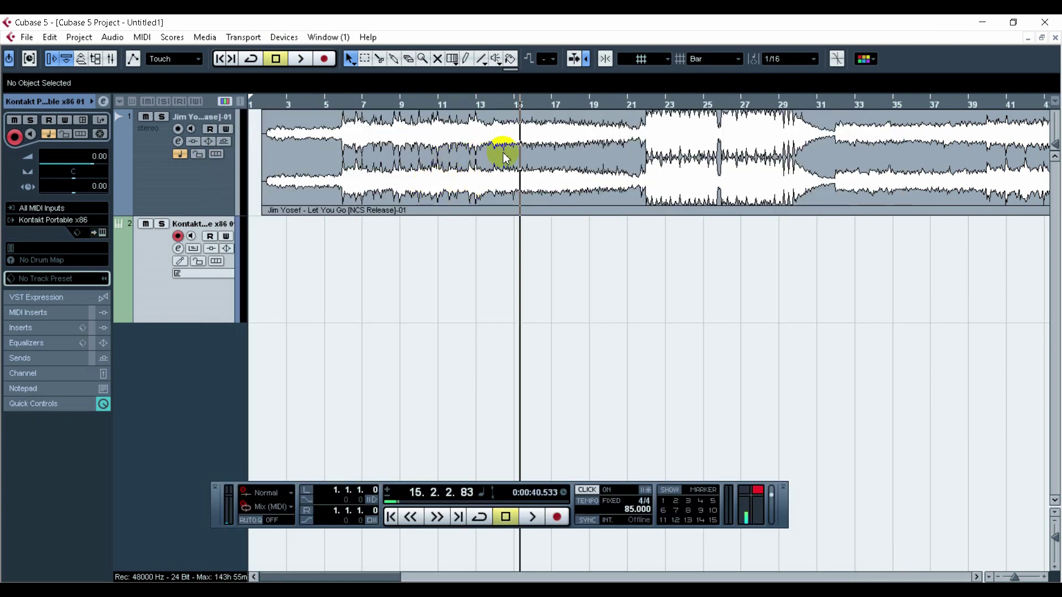